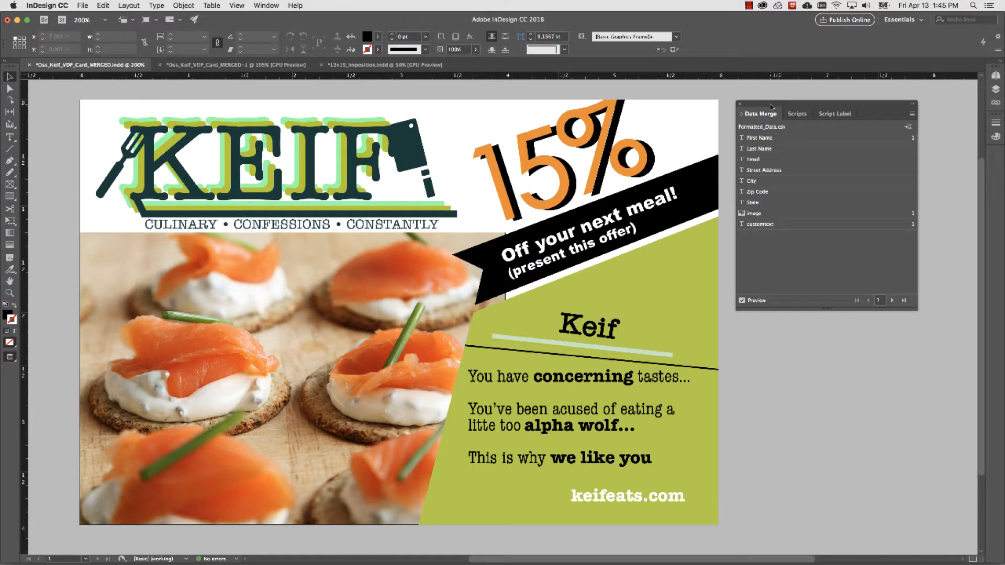
Step: Examine the card's variable elements: the food photo, the first-name text, and the custom phrase in the body copy
{"action": "left_click", "coordinate": [296, 321]}
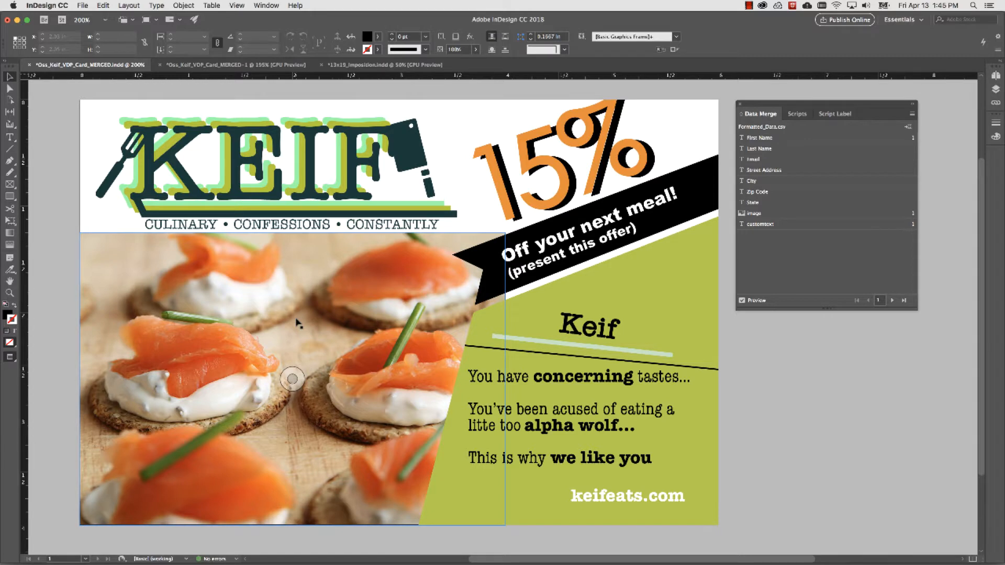
{"action": "left_click", "coordinate": [297, 321]}
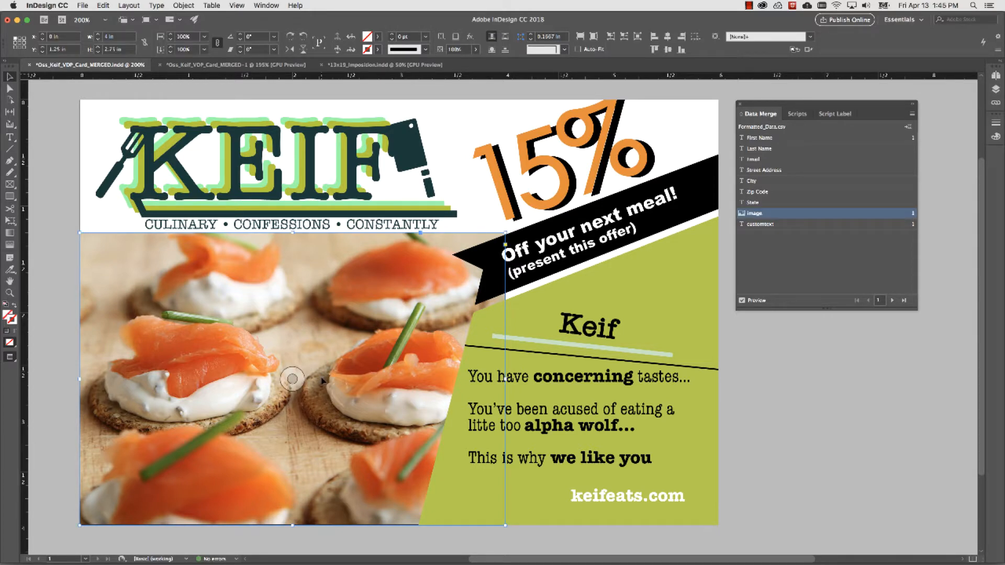
{"action": "left_click", "coordinate": [590, 326]}
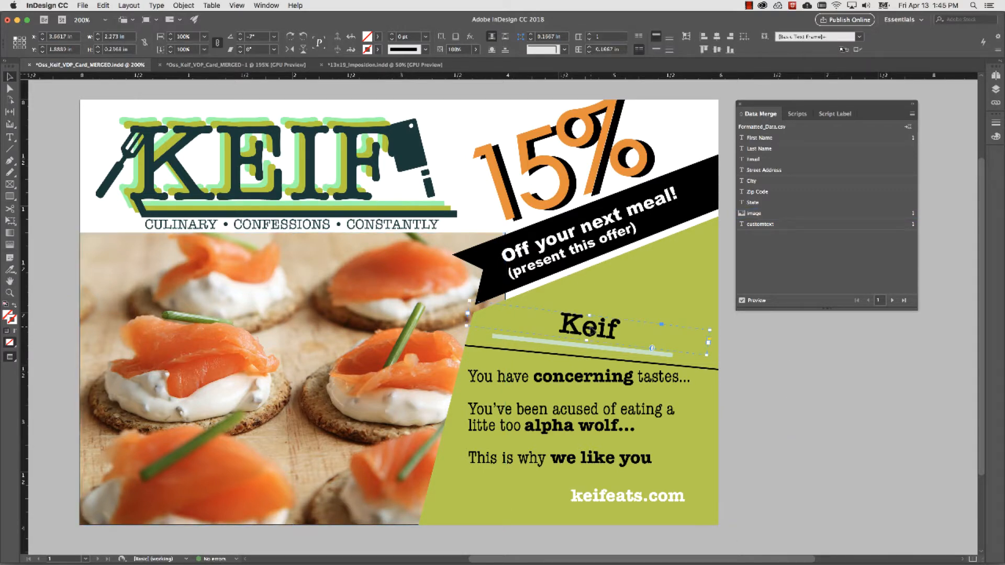
{"action": "left_click", "coordinate": [780, 385]}
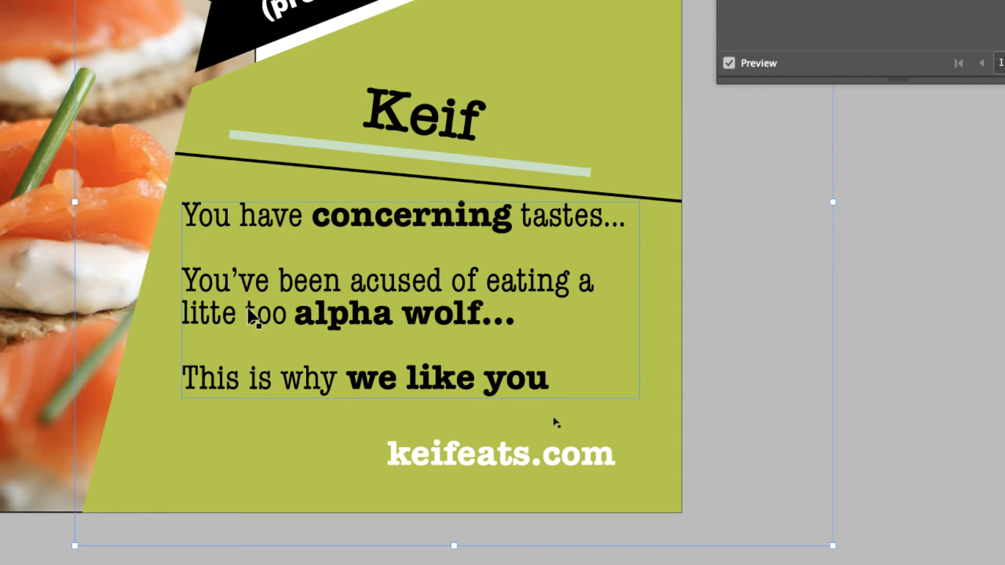
{"action": "left_click", "coordinate": [348, 327]}
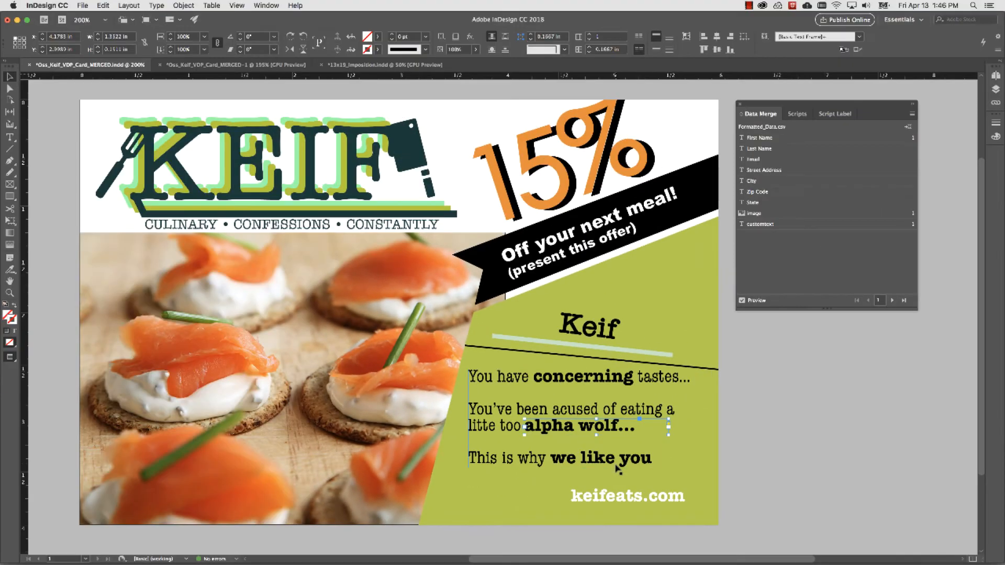
{"action": "left_click", "coordinate": [845, 392]}
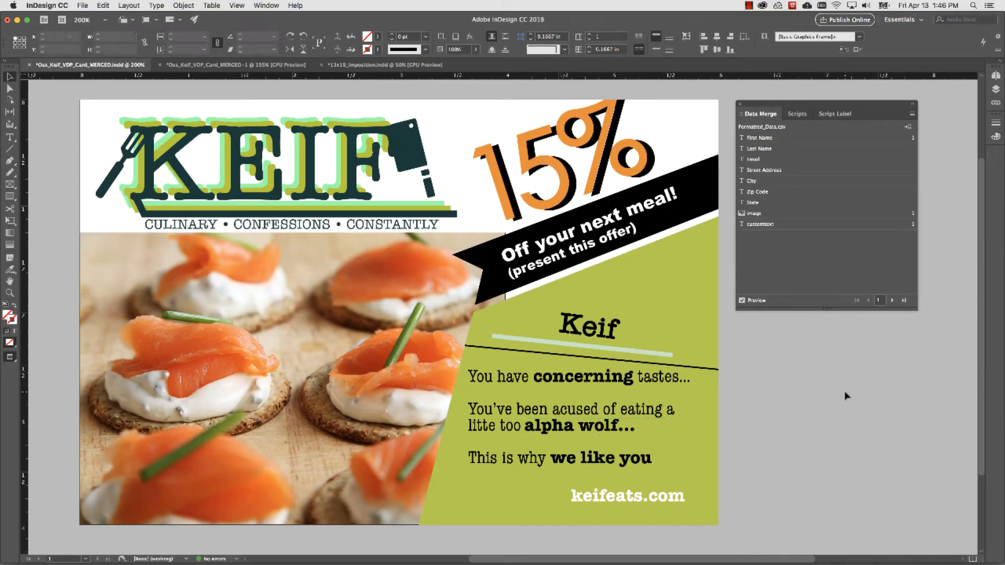
{"action": "left_click", "coordinate": [559, 428]}
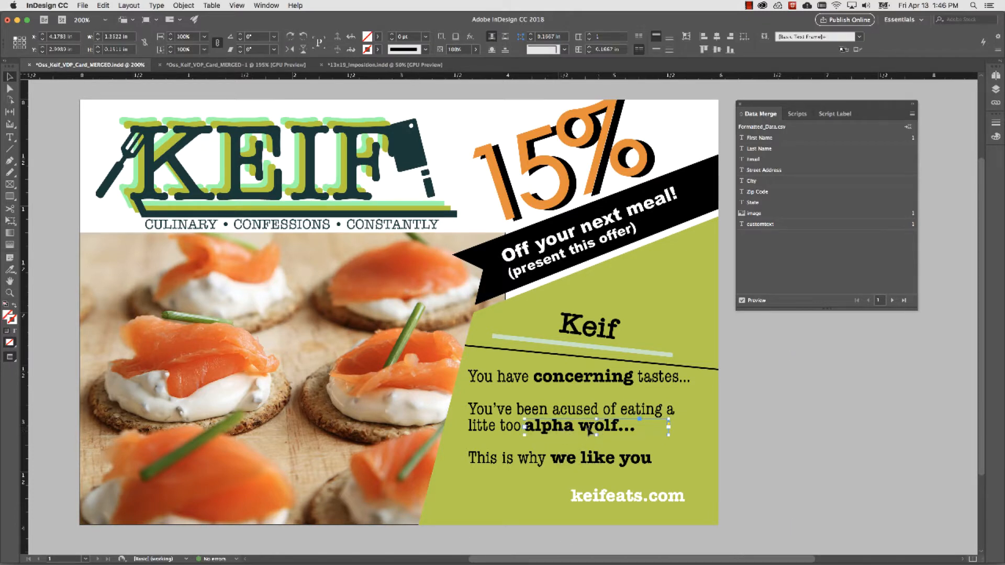
{"action": "left_click", "coordinate": [316, 341]}
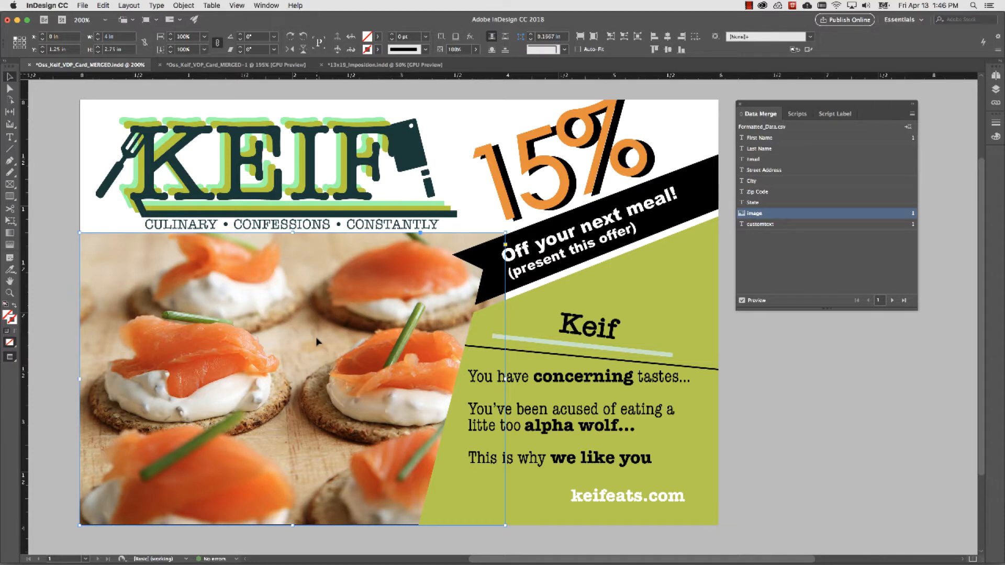
{"action": "left_click", "coordinate": [578, 429]}
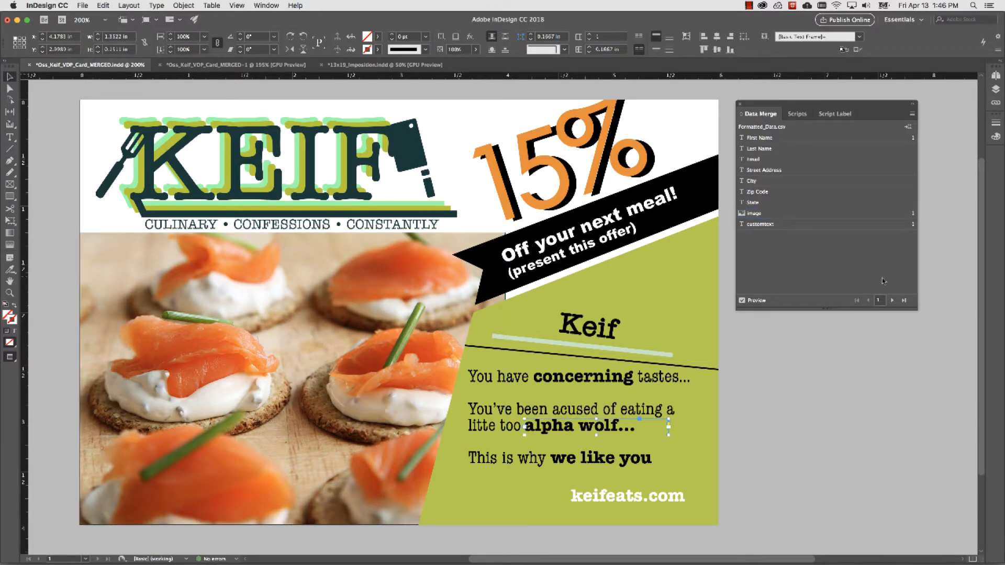
Step: Preview the next five data merge records on the card, comparing the name, photo and custom phrase in each
{"action": "left_click", "coordinate": [892, 300]}
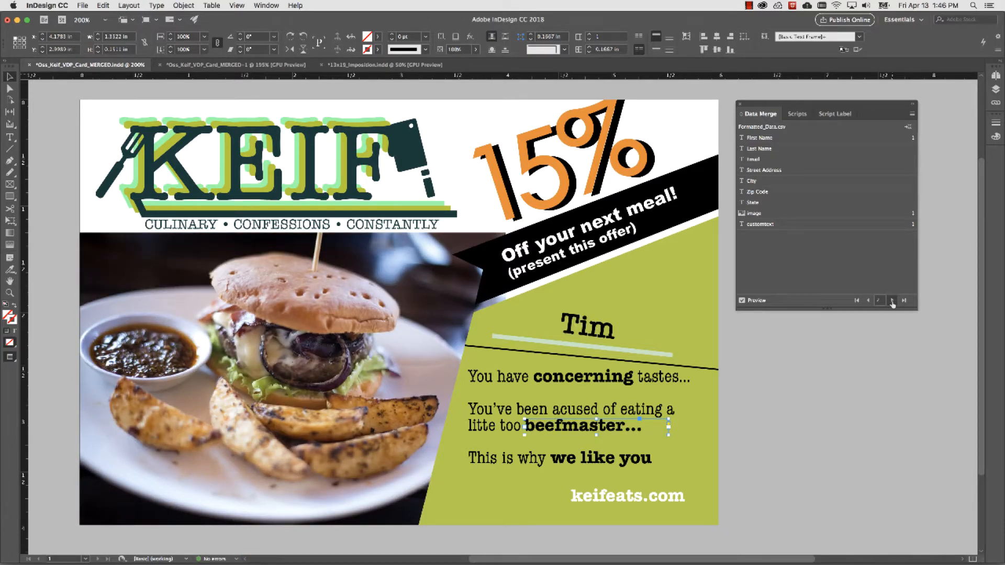
{"action": "left_click", "coordinate": [843, 431]}
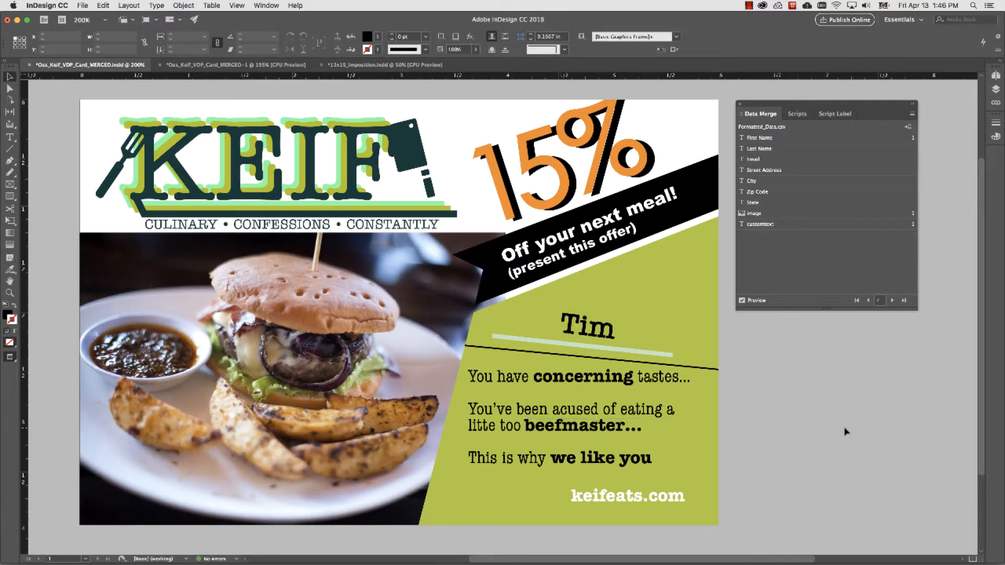
{"action": "left_click", "coordinate": [892, 300]}
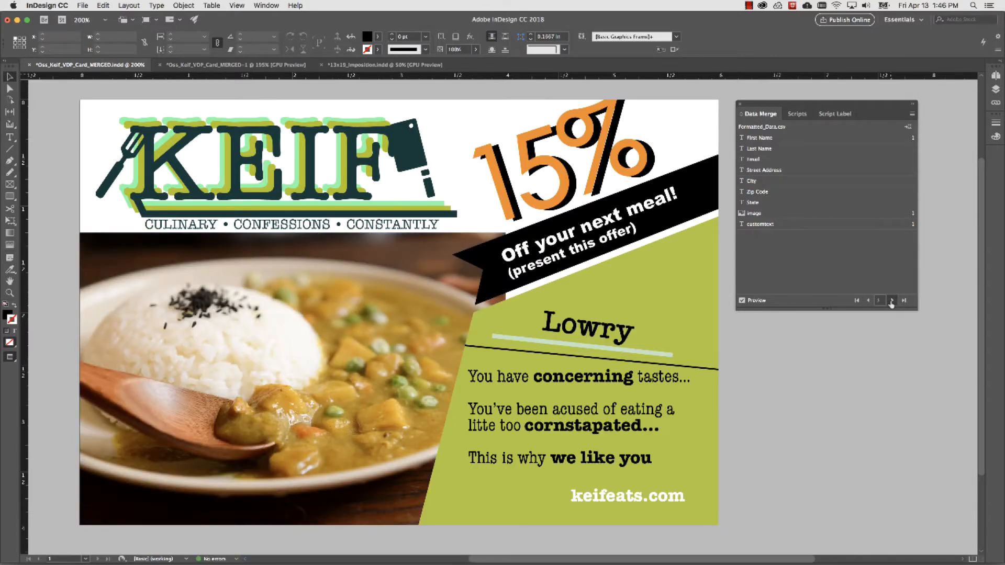
{"action": "left_click", "coordinate": [891, 301]}
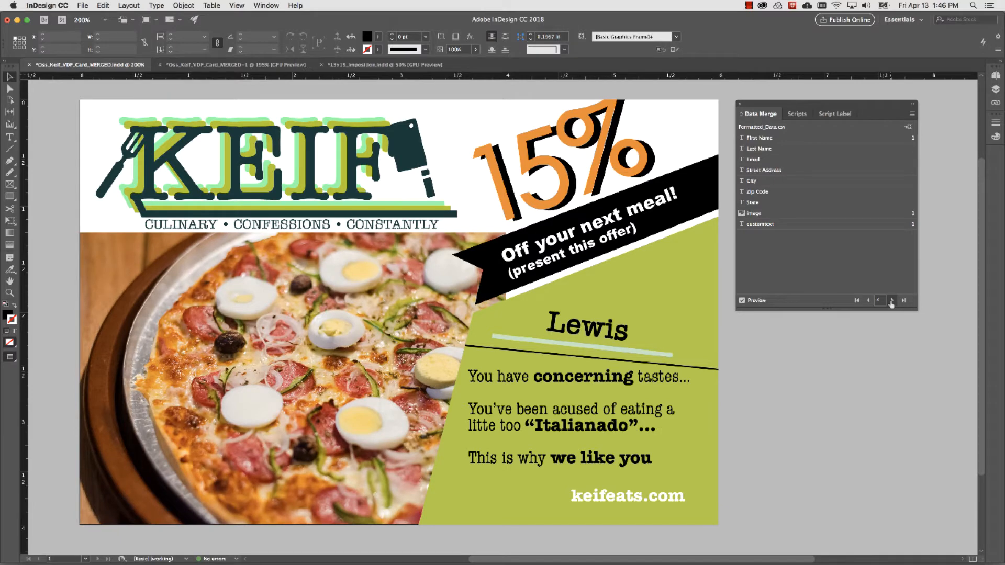
{"action": "left_click", "coordinate": [891, 301]}
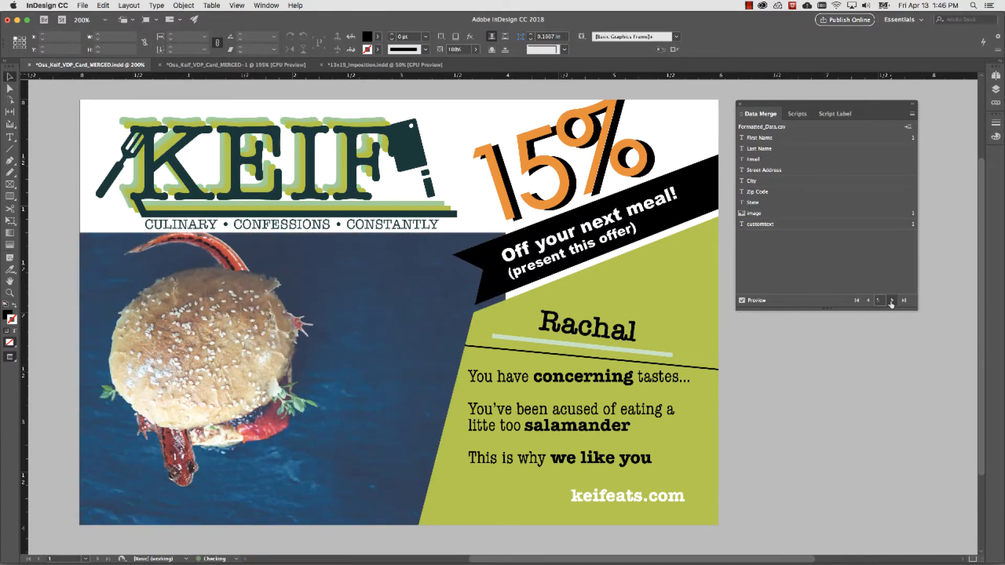
{"action": "left_click", "coordinate": [892, 301]}
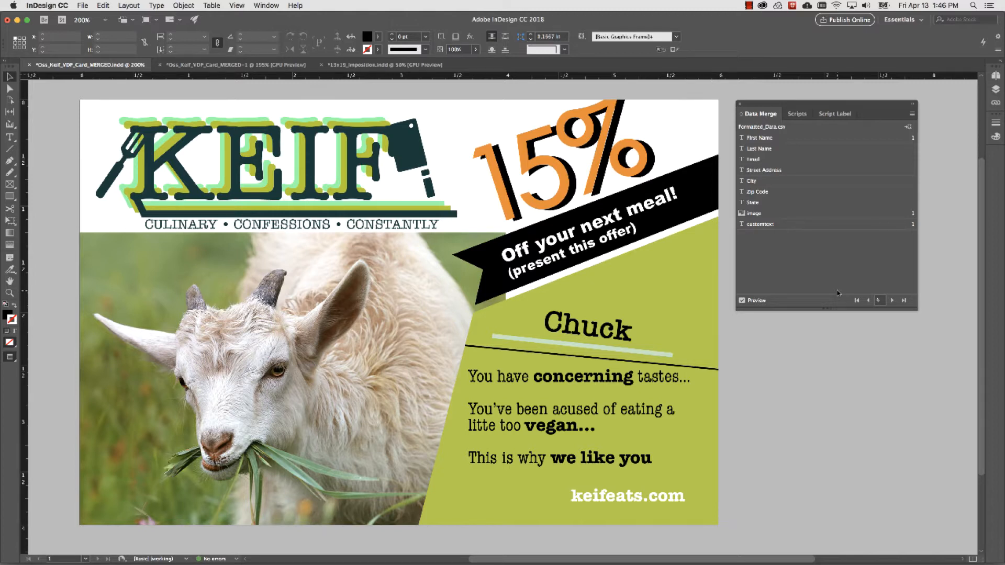
Step: Minimize the card document, switch to Qualtrics in Chrome, and open the Restaurant Customer Service Example Survey
{"action": "left_click", "coordinate": [17, 20]}
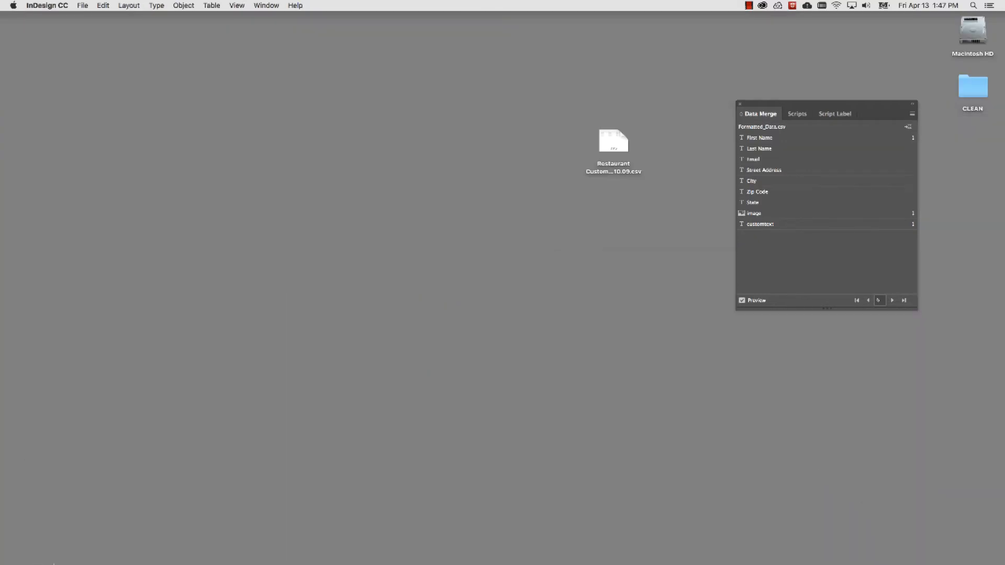
{"action": "left_click", "coordinate": [91, 553]}
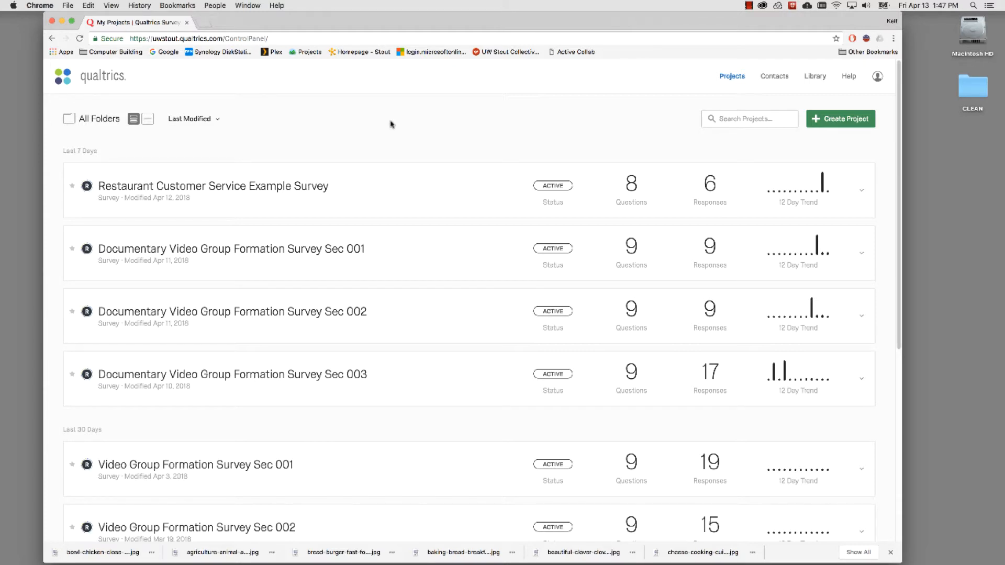
{"action": "left_click", "coordinate": [249, 196]}
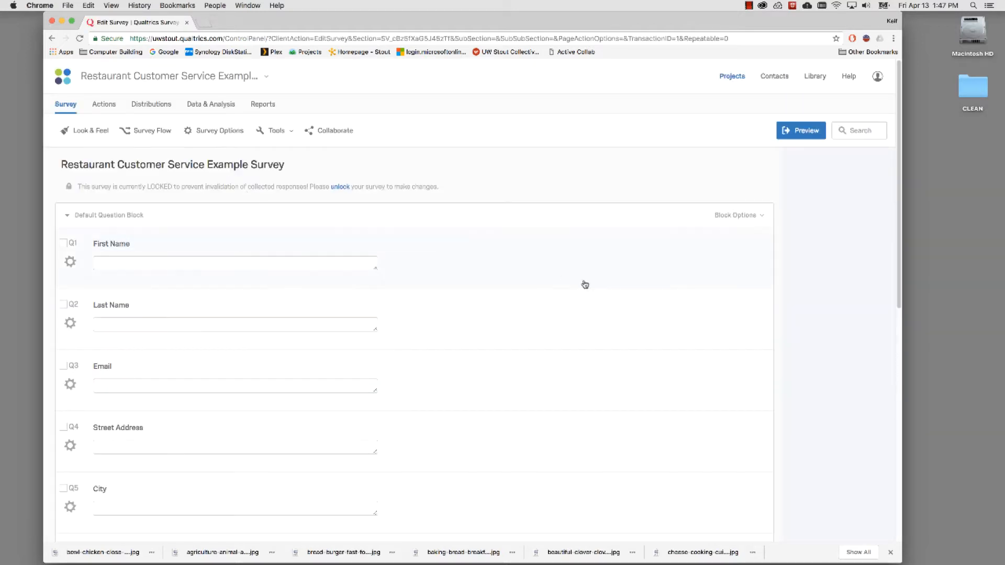
{"action": "scroll", "coordinate": [584, 285], "scroll_direction": "down", "scroll_amount": 5}
{"action": "scroll", "coordinate": [583, 285], "scroll_direction": "up", "scroll_amount": 5}
Step: Open the survey preview and examine its questions, from the contact fields to the state and favorite main dish choices
{"action": "left_click", "coordinate": [816, 132]}
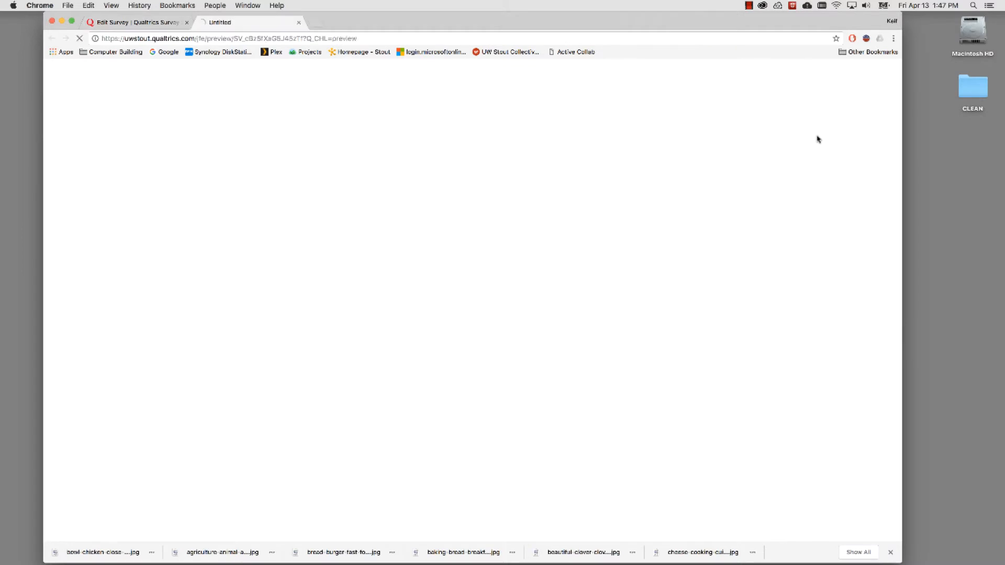
{"action": "scroll", "coordinate": [616, 231], "scroll_direction": "down", "scroll_amount": 2}
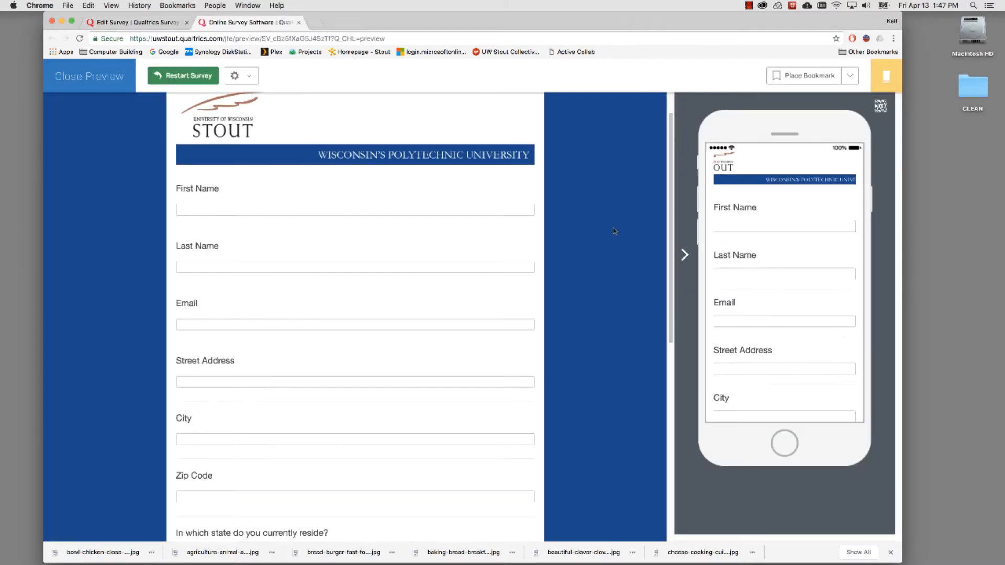
{"action": "scroll", "coordinate": [616, 232], "scroll_direction": "down", "scroll_amount": 2}
{"action": "scroll", "coordinate": [617, 232], "scroll_direction": "up", "scroll_amount": 1}
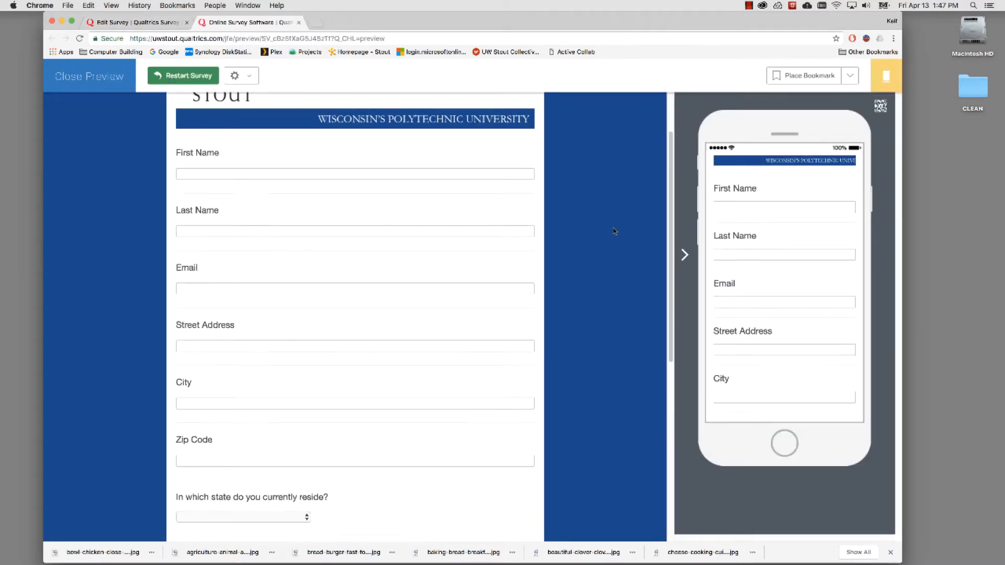
{"action": "scroll", "coordinate": [617, 231], "scroll_direction": "down", "scroll_amount": 1}
{"action": "scroll", "coordinate": [590, 237], "scroll_direction": "down", "scroll_amount": 1}
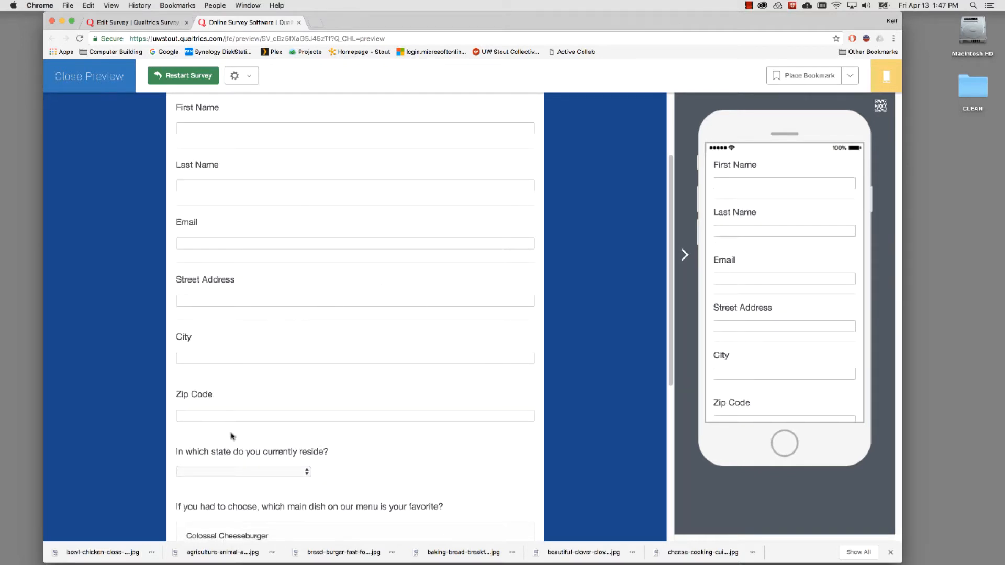
{"action": "scroll", "coordinate": [618, 375], "scroll_direction": "up", "scroll_amount": 1}
{"action": "scroll", "coordinate": [618, 375], "scroll_direction": "up", "scroll_amount": 2}
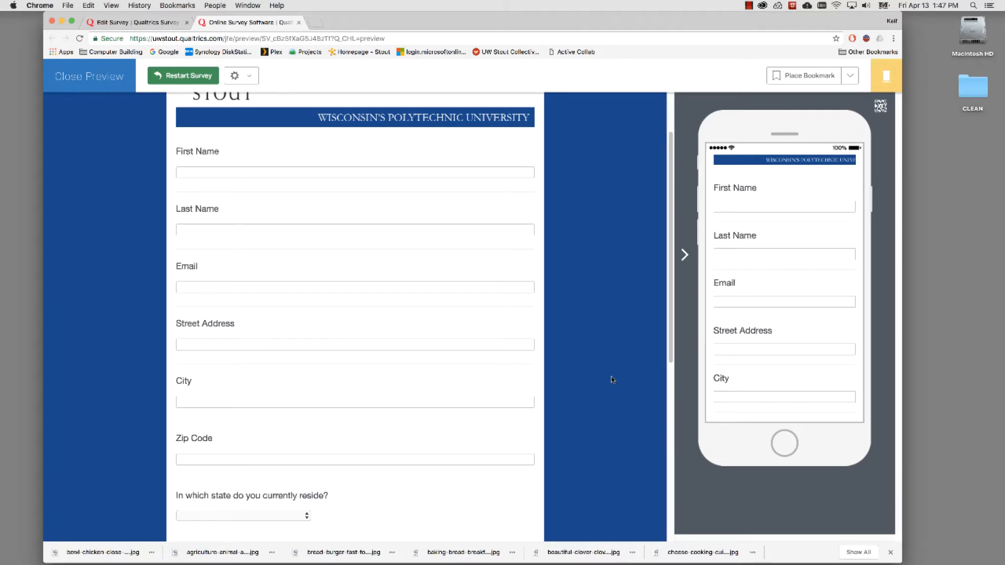
{"action": "scroll", "coordinate": [585, 383], "scroll_direction": "down", "scroll_amount": 10}
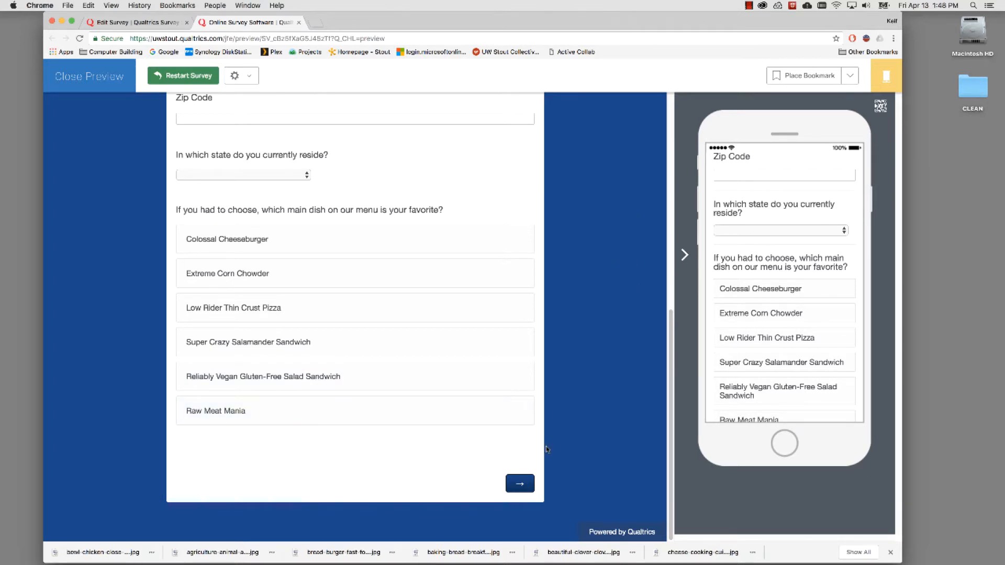
Step: Submit the preview survey without answers and close the preview to return to the survey editor
{"action": "left_click", "coordinate": [524, 482]}
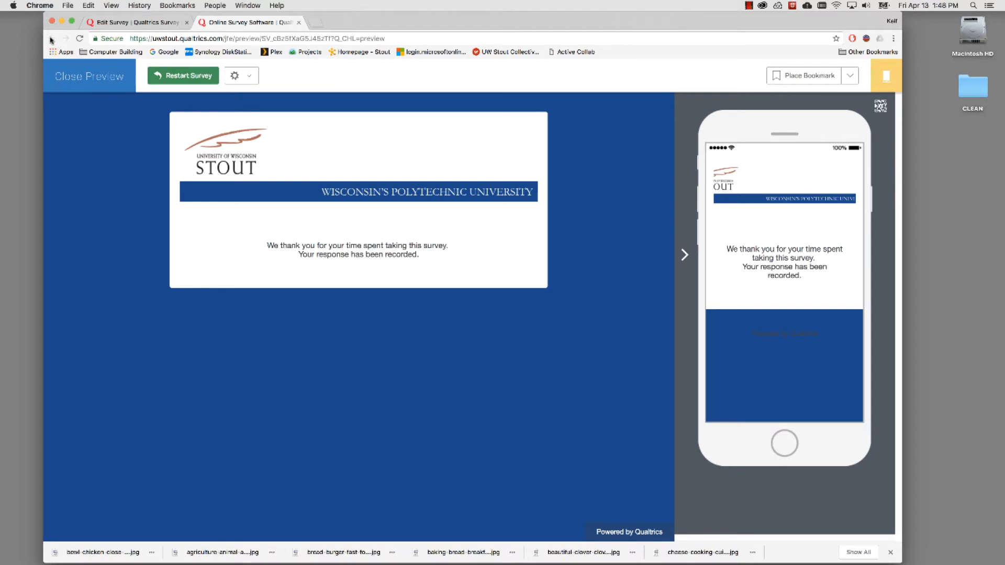
{"action": "left_click", "coordinate": [79, 75]}
{"action": "scroll", "coordinate": [508, 340], "scroll_direction": "down", "scroll_amount": 1}
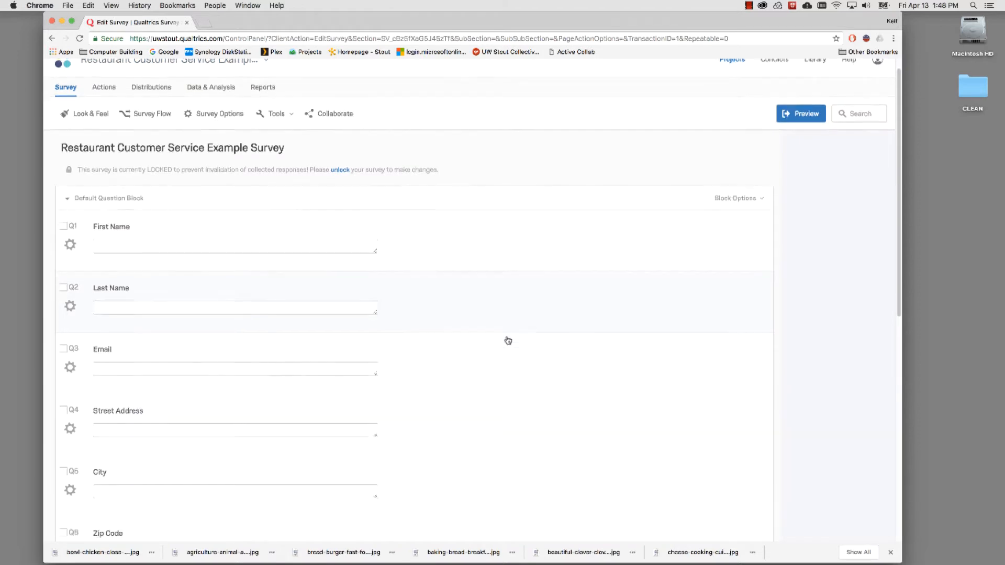
{"action": "scroll", "coordinate": [508, 340], "scroll_direction": "up", "scroll_amount": 1}
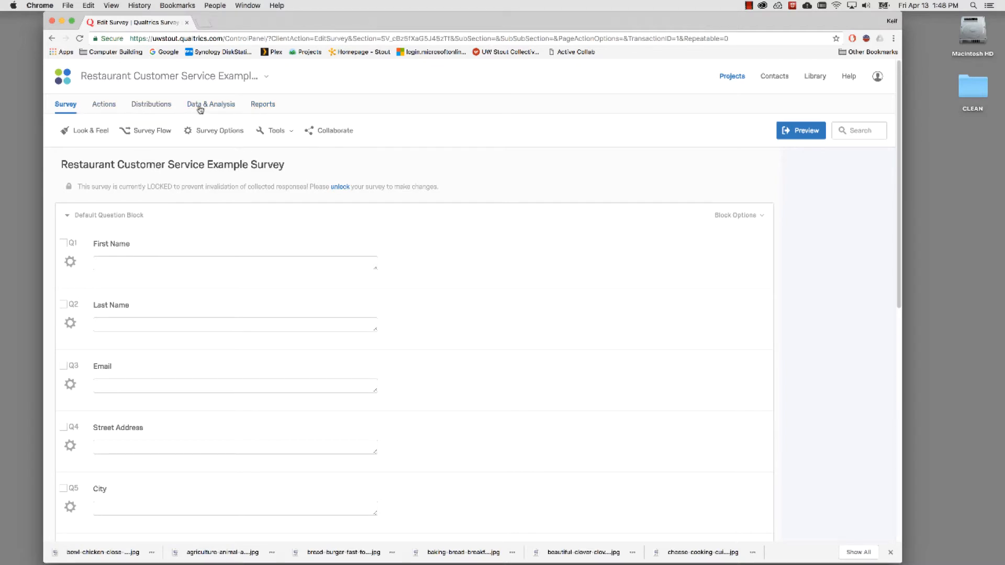
Step: Open the survey's default results report and examine the responses to every question, from first name to favorite main dish
{"action": "left_click", "coordinate": [268, 105]}
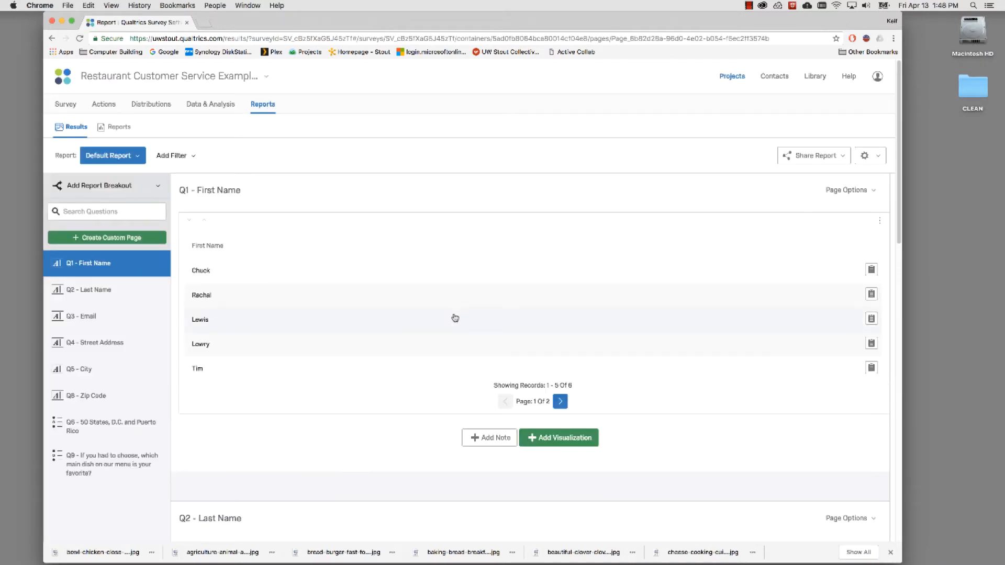
{"action": "scroll", "coordinate": [453, 317], "scroll_direction": "down", "scroll_amount": 2}
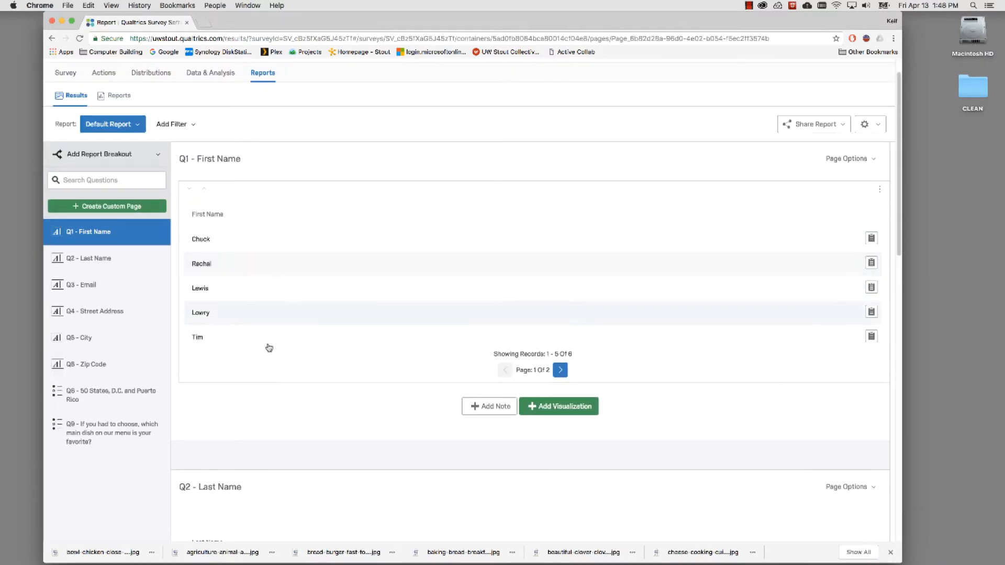
{"action": "scroll", "coordinate": [339, 410], "scroll_direction": "down", "scroll_amount": 5}
{"action": "scroll", "coordinate": [339, 410], "scroll_direction": "down", "scroll_amount": 4}
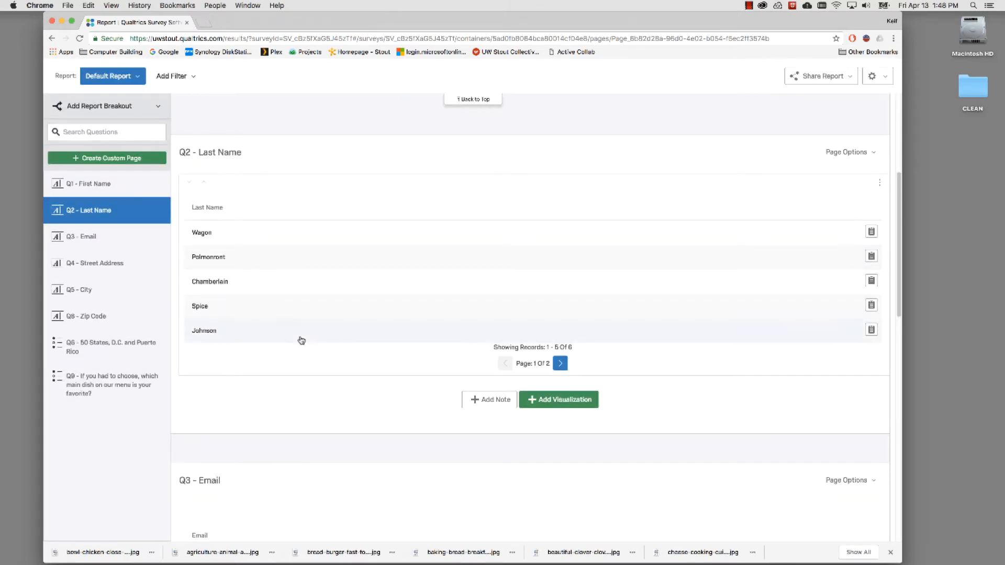
{"action": "scroll", "coordinate": [326, 396], "scroll_direction": "down", "scroll_amount": 10}
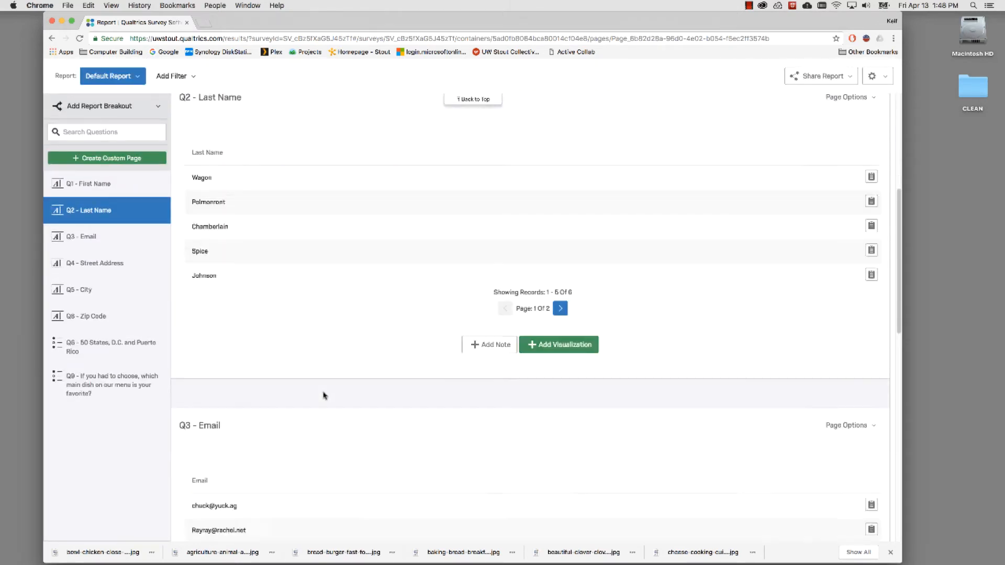
{"action": "scroll", "coordinate": [326, 396], "scroll_direction": "down", "scroll_amount": 10}
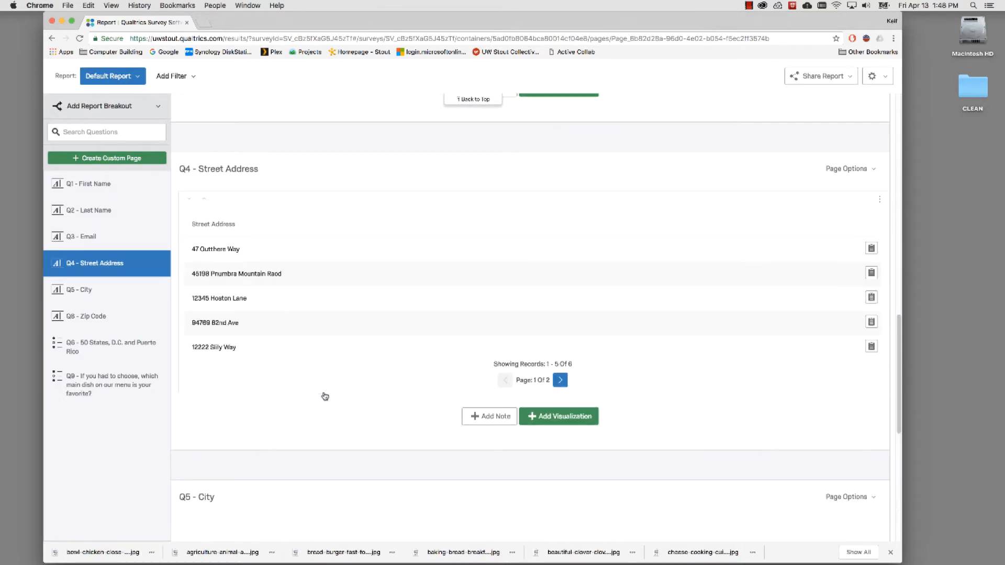
{"action": "scroll", "coordinate": [325, 397], "scroll_direction": "down", "scroll_amount": 8}
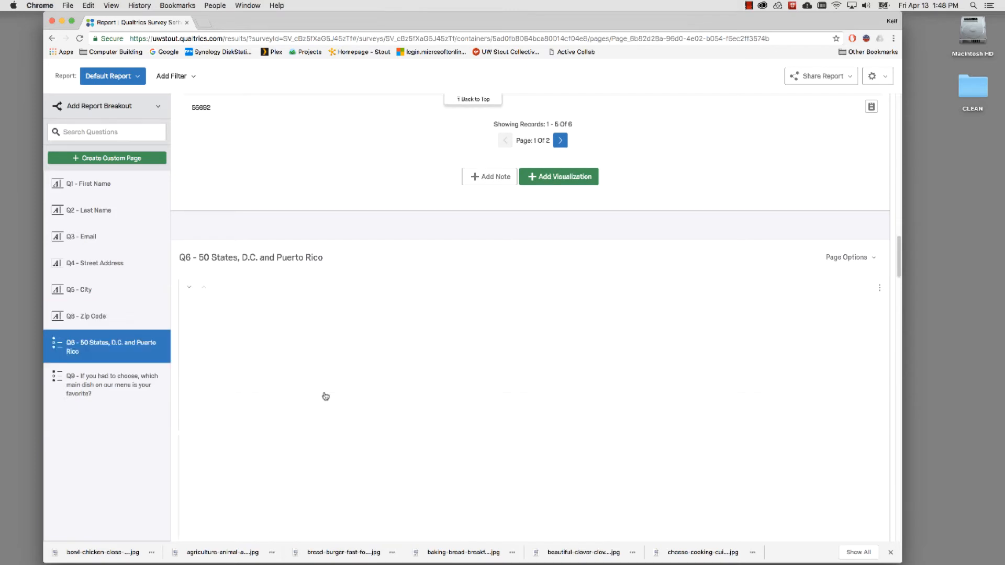
{"action": "scroll", "coordinate": [325, 397], "scroll_direction": "down", "scroll_amount": 4}
{"action": "scroll", "coordinate": [325, 396], "scroll_direction": "down", "scroll_amount": 12}
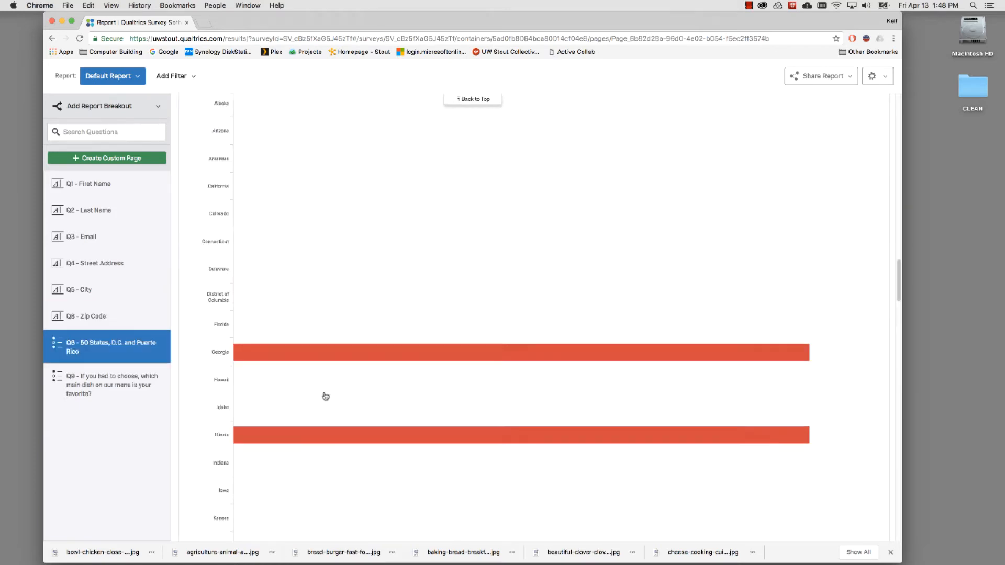
{"action": "scroll", "coordinate": [325, 396], "scroll_direction": "down", "scroll_amount": 20}
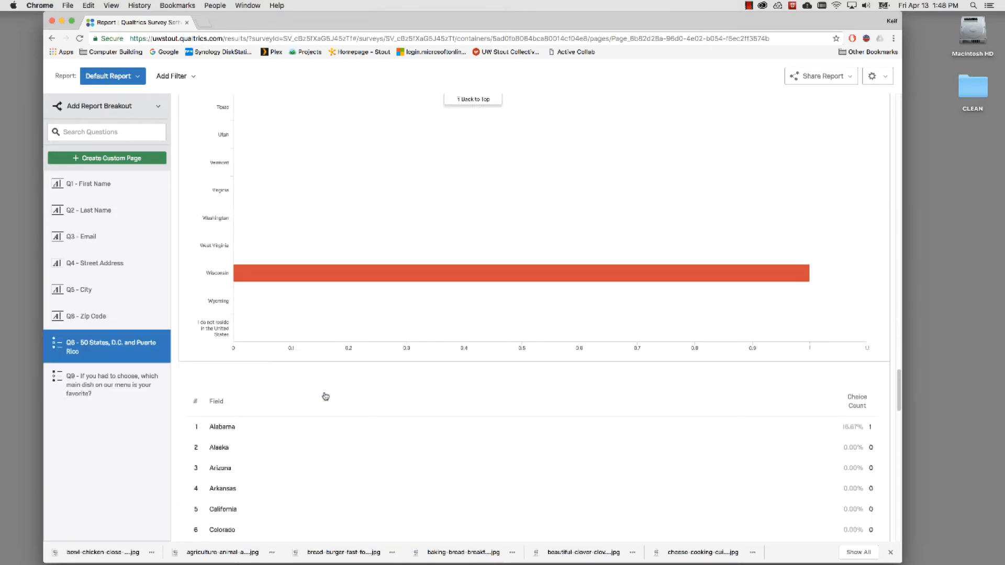
{"action": "scroll", "coordinate": [325, 397], "scroll_direction": "down", "scroll_amount": 10}
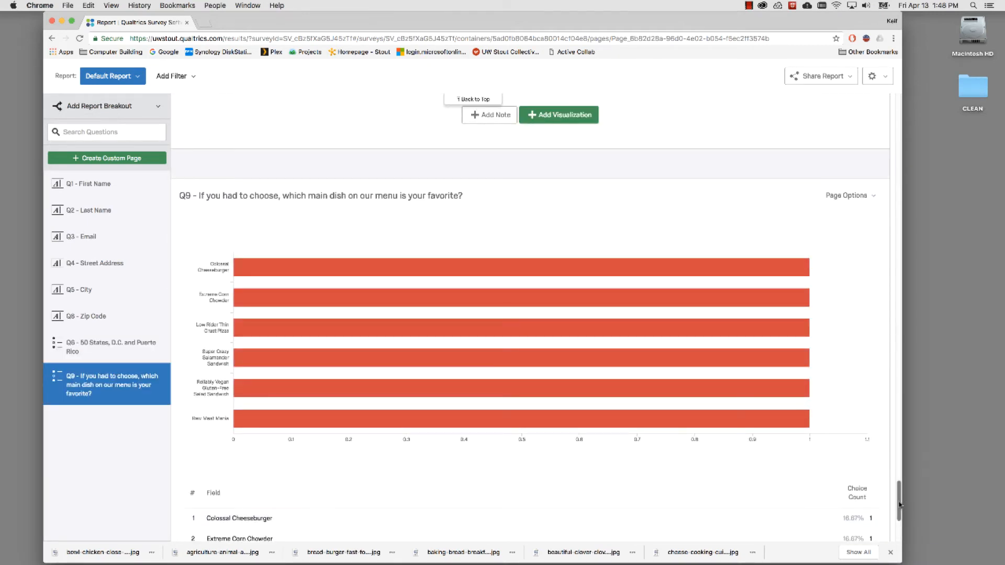
{"action": "left_click_drag", "start_coordinate": [899, 504], "coordinate": [895, 38]}
Step: Look through the report's settings options and its sharing formats, including CSV (Comma Separated)
{"action": "left_click", "coordinate": [877, 156]}
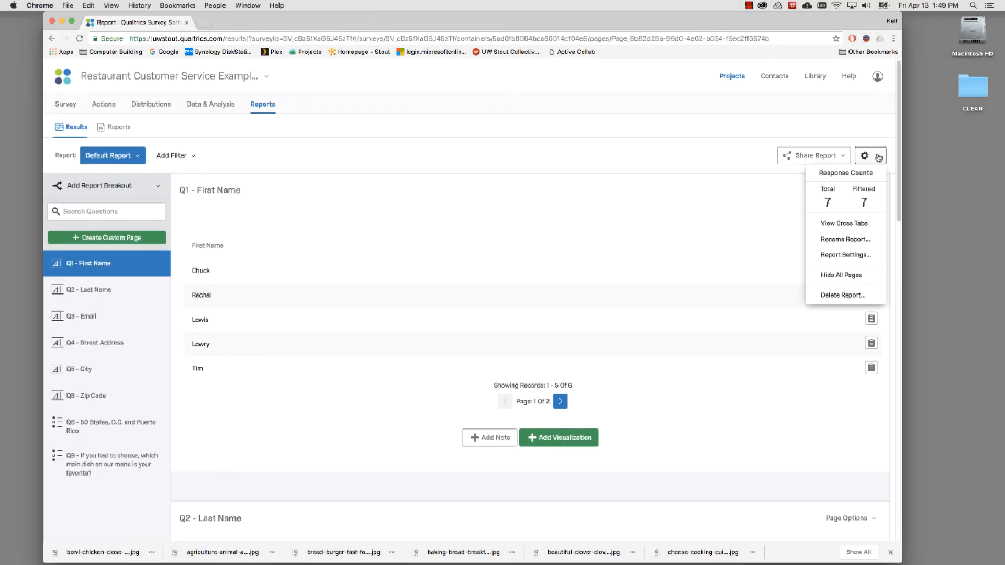
{"action": "left_click", "coordinate": [632, 144]}
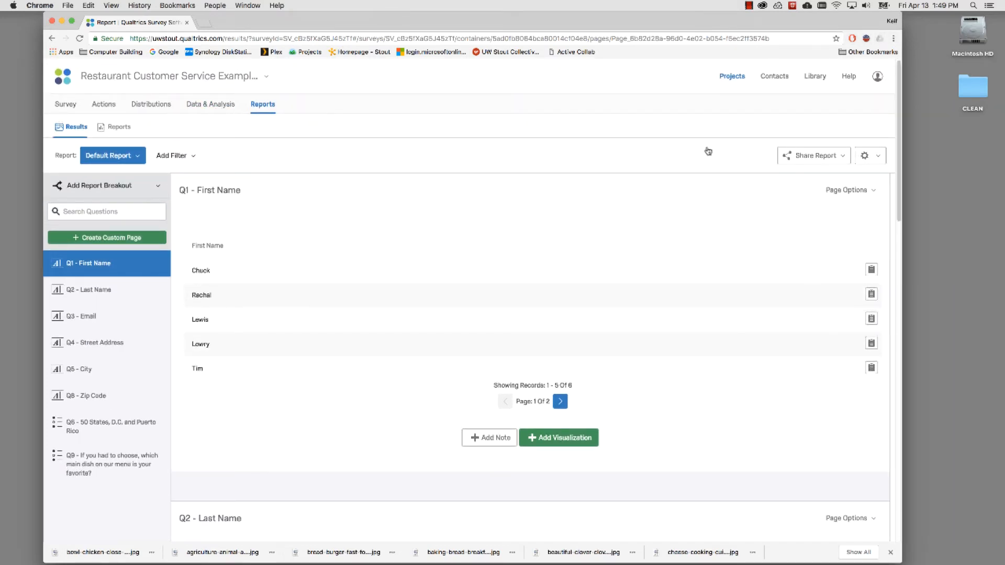
{"action": "left_click", "coordinate": [843, 157]}
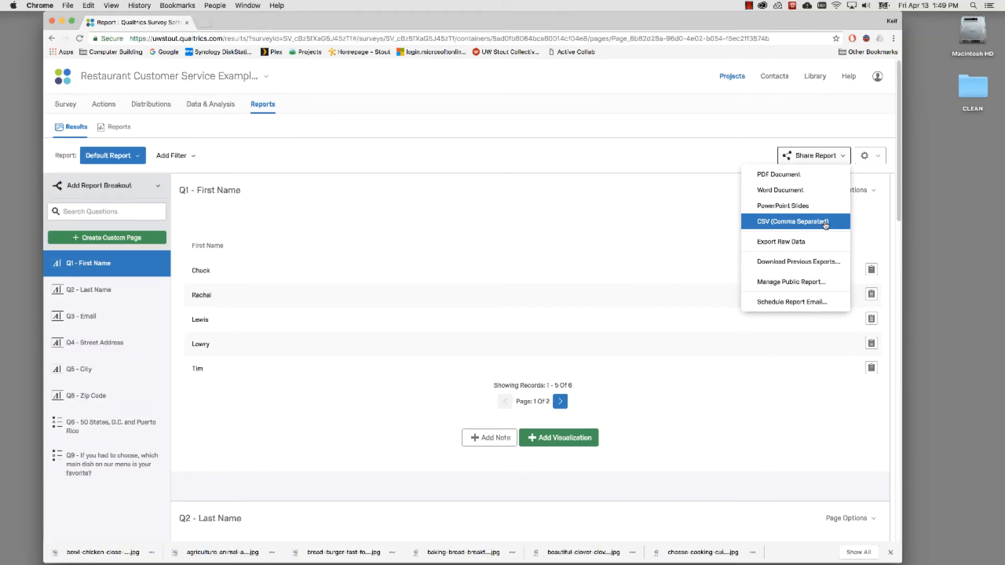
Step: Minimize the browser, open the exported Restaurant Customer Service survey CSV from the desktop in Excel, and enlarge its window to show all columns
{"action": "left_click", "coordinate": [62, 21]}
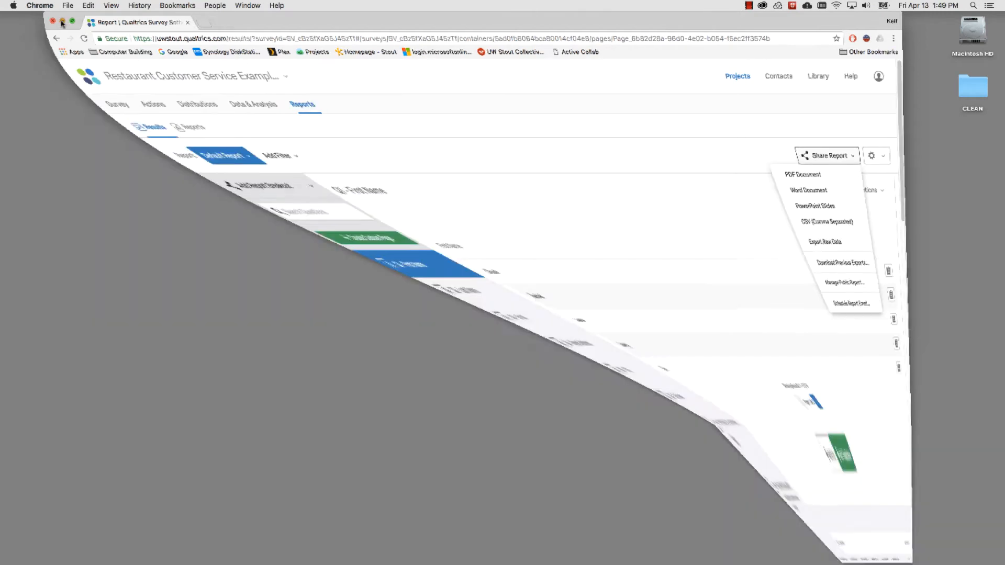
{"action": "left_click", "coordinate": [674, 156]}
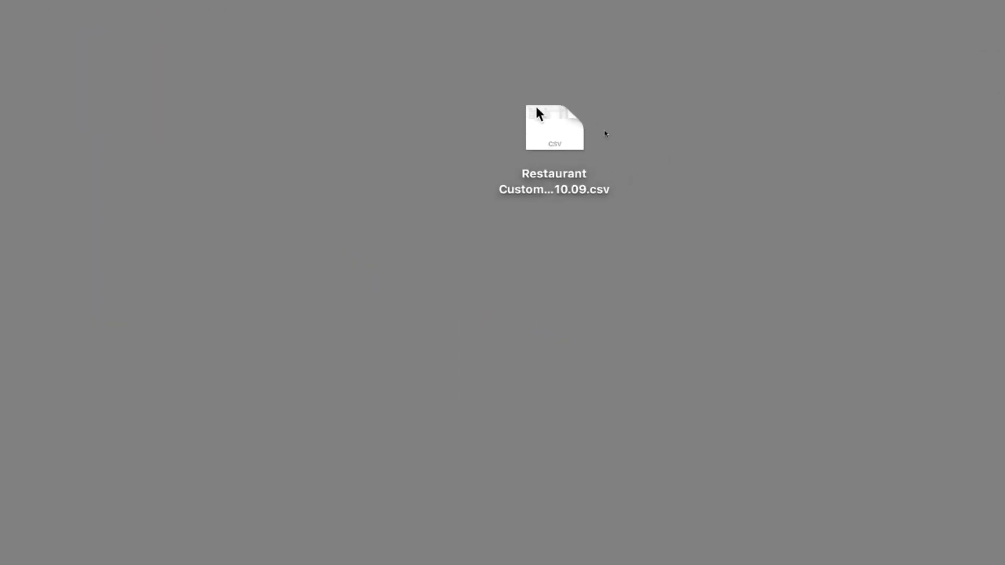
{"action": "double_click", "coordinate": [540, 113]}
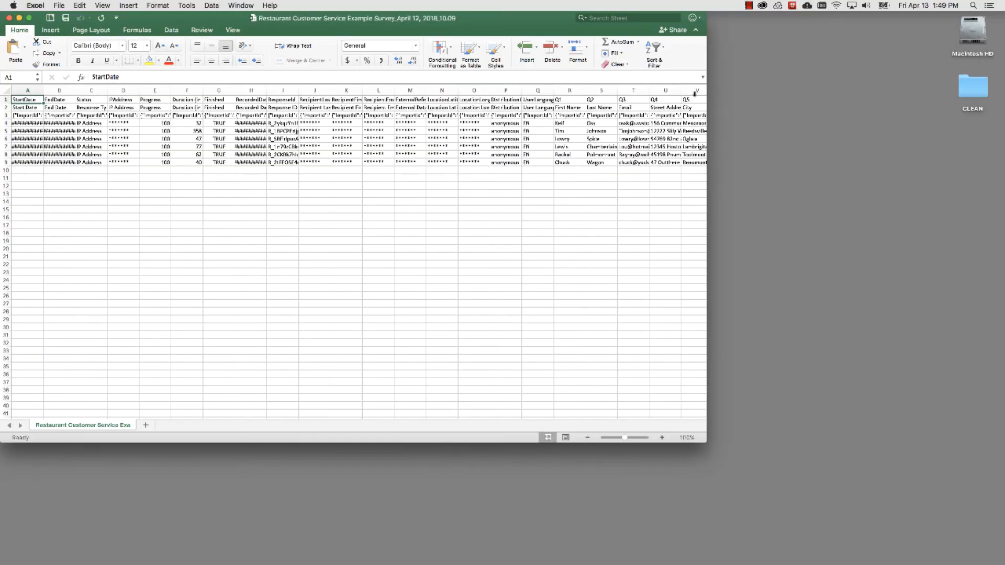
{"action": "left_click_drag", "start_coordinate": [705, 441], "coordinate": [972, 513]}
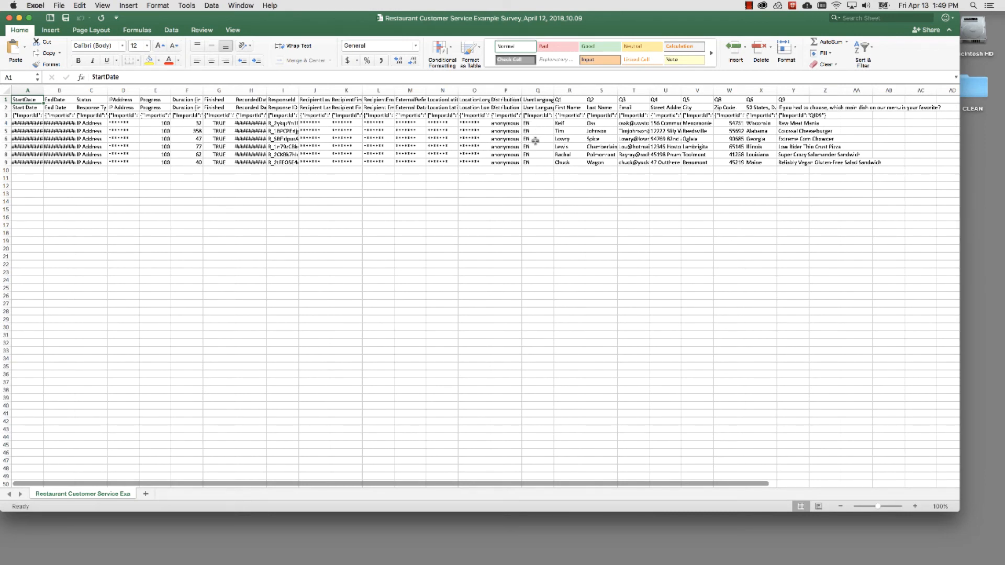
Step: Delete the survey metadata cells A1:Q9, from StartDate to User Language, shifting the remaining question data left
{"action": "left_click", "coordinate": [569, 108]}
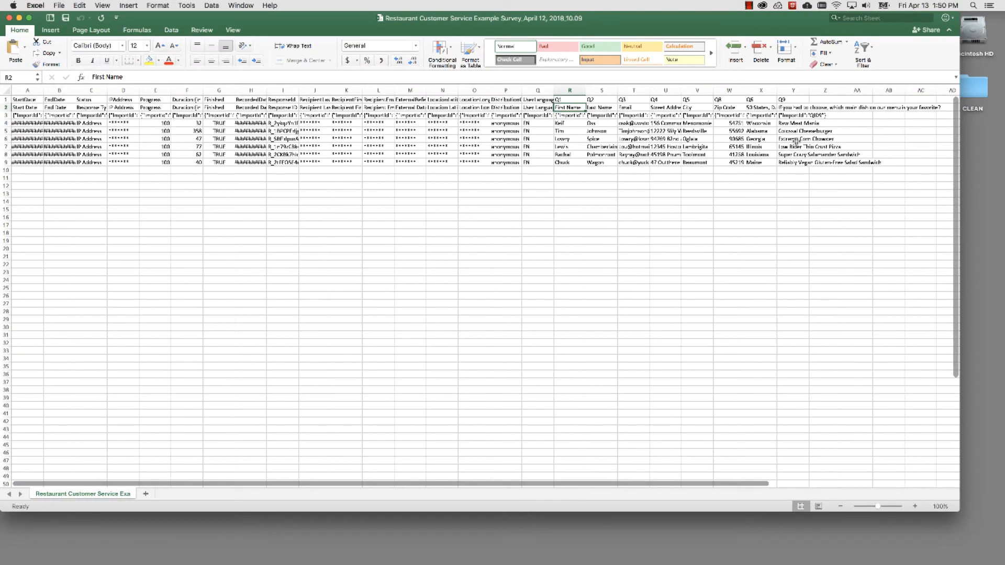
{"action": "left_click", "coordinate": [566, 177]}
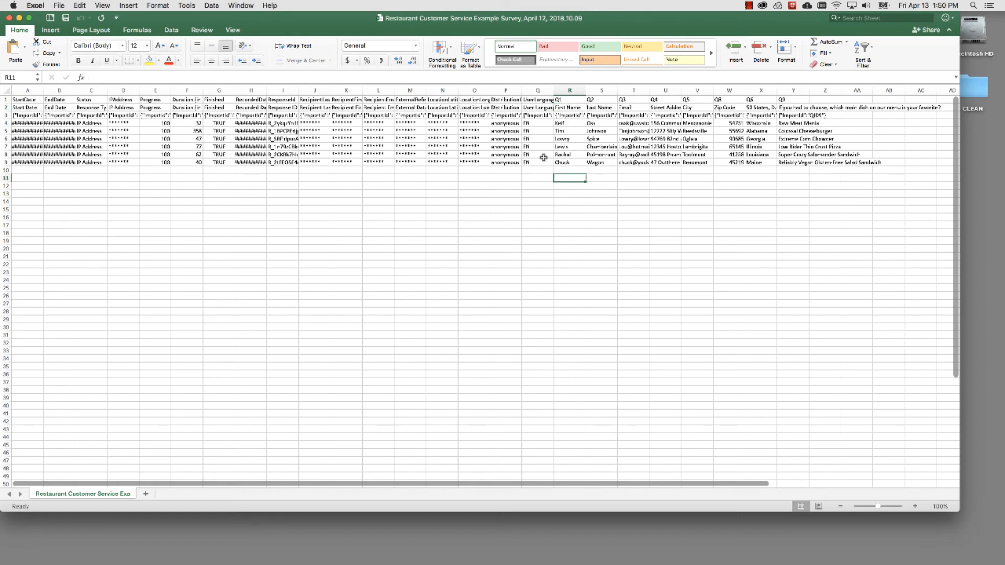
{"action": "left_click_drag", "start_coordinate": [544, 159], "coordinate": [15, 99]}
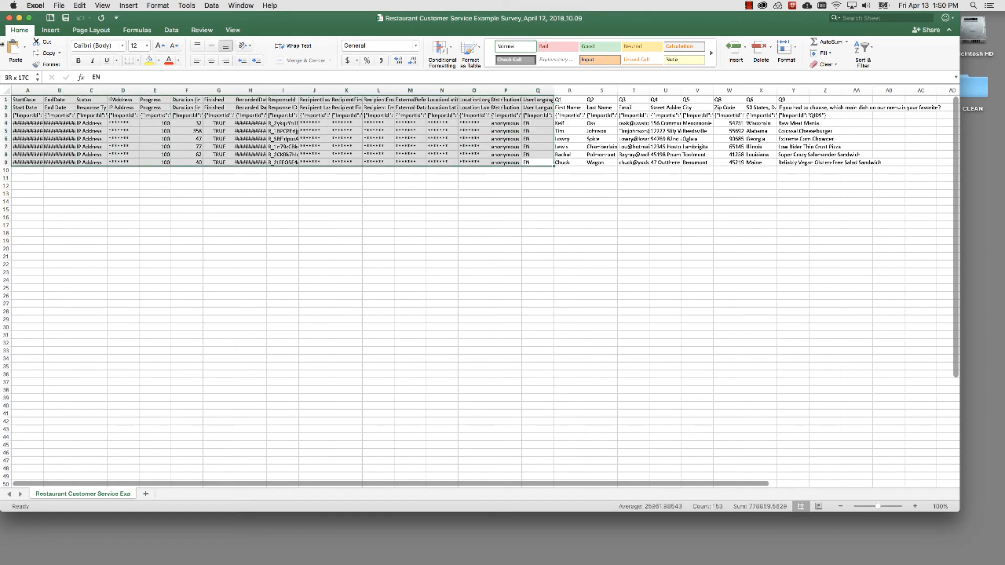
{"action": "left_click_drag", "start_coordinate": [1, 45], "coordinate": [1, 45]}
{"action": "key", "text": "Delete"}
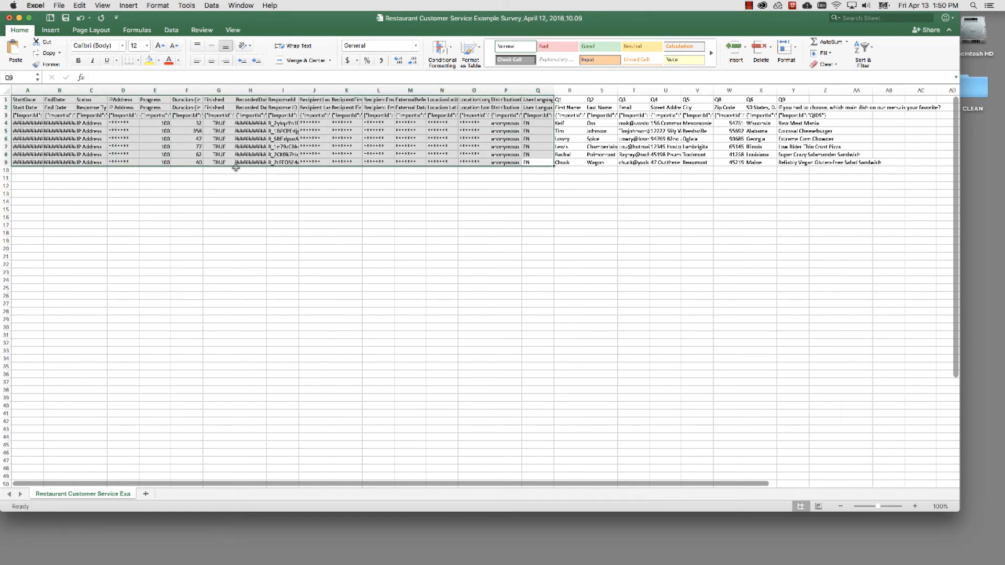
{"action": "right_click", "coordinate": [382, 132]}
{"action": "left_click", "coordinate": [429, 212]}
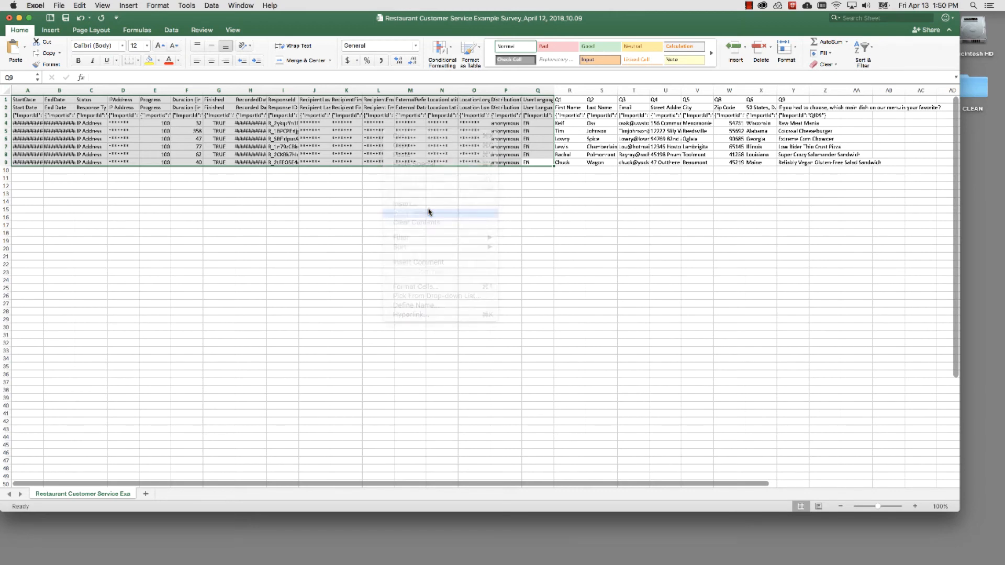
{"action": "left_click", "coordinate": [458, 240]}
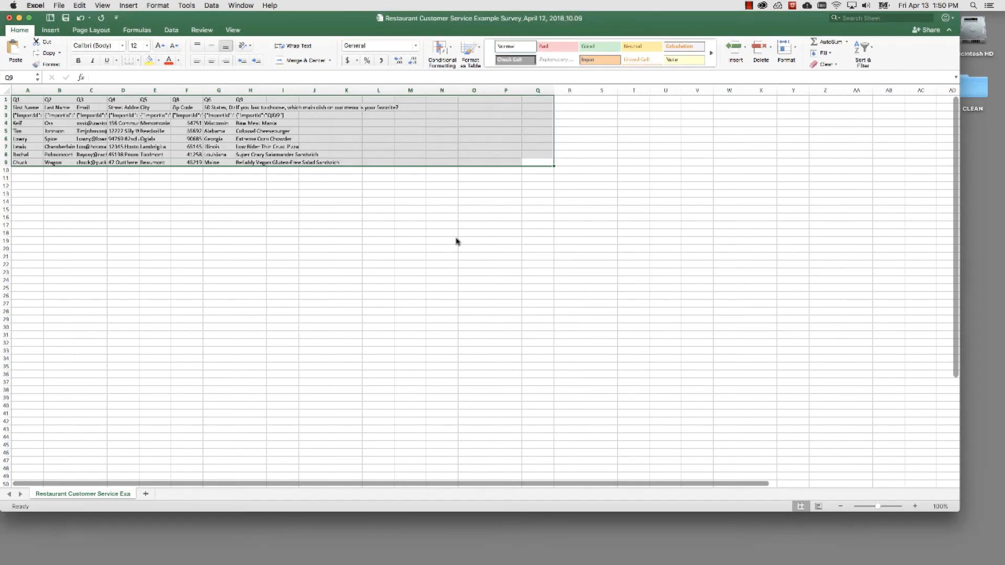
{"action": "left_click", "coordinate": [115, 207]}
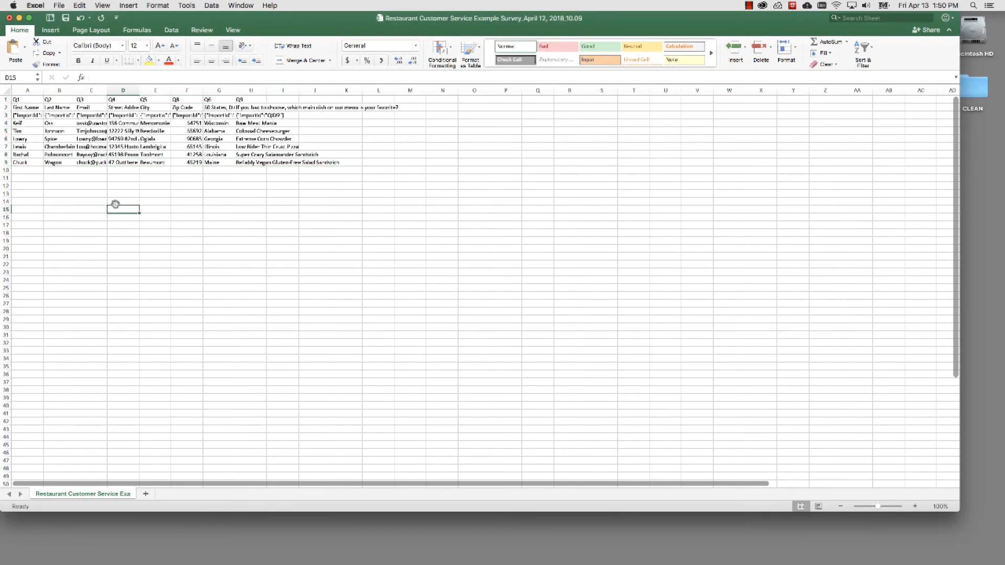
Step: Clear the question codes Q1 to Q9 from row 1 and the ImportId entries from row 3
{"action": "left_click_drag", "start_coordinate": [879, 507], "coordinate": [885, 507]}
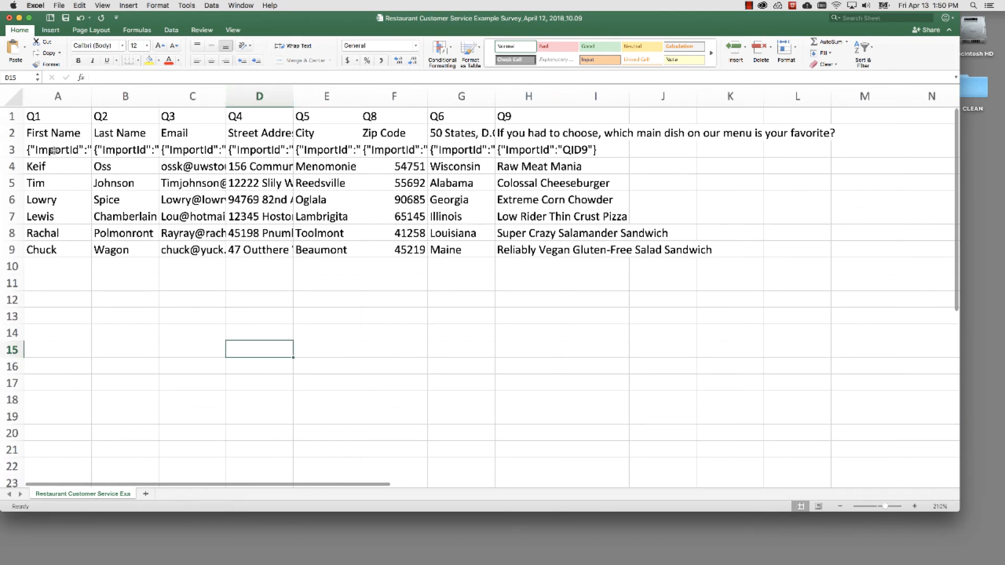
{"action": "left_click_drag", "start_coordinate": [31, 117], "coordinate": [546, 117]}
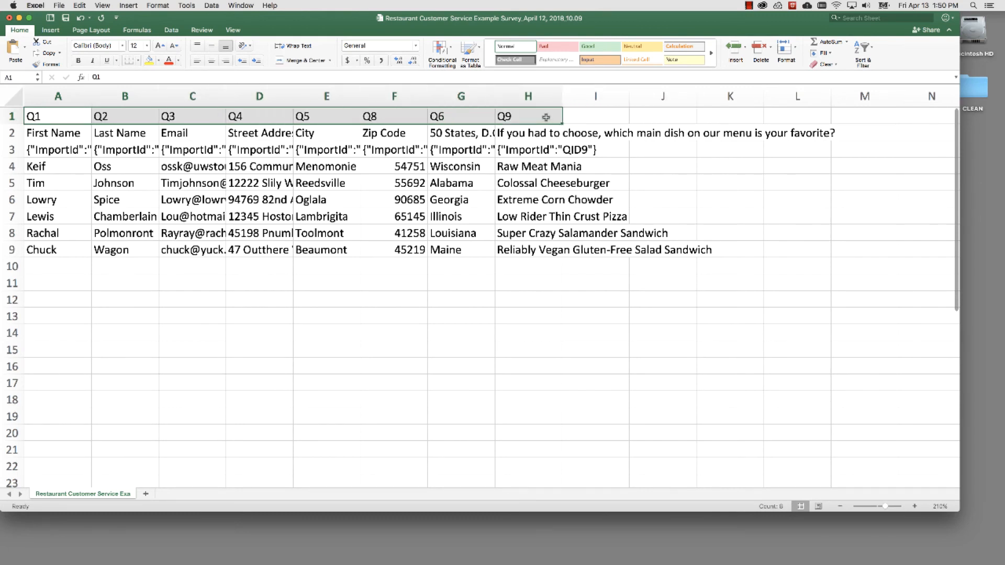
{"action": "key", "text": "Delete"}
{"action": "left_click", "coordinate": [110, 189]}
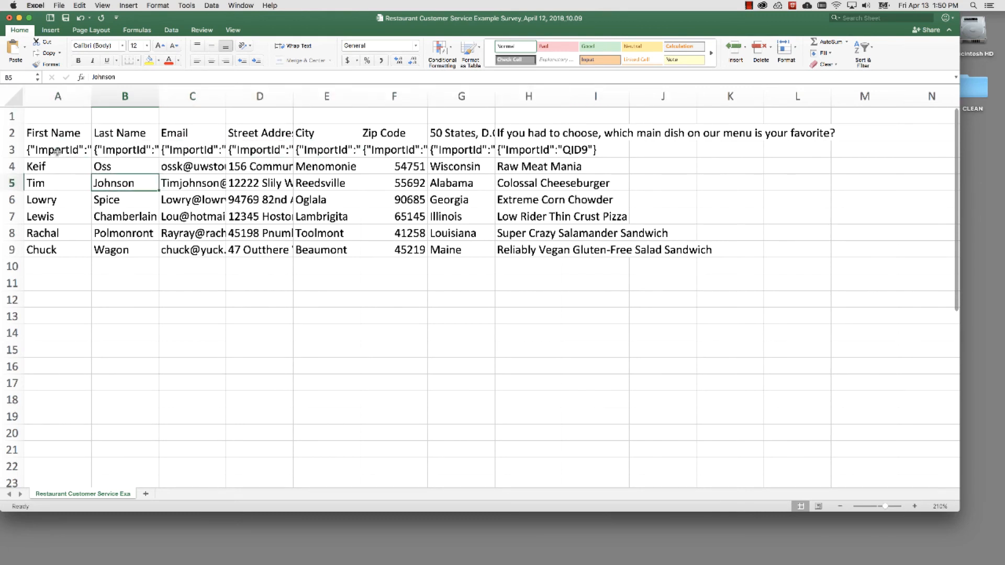
{"action": "left_click_drag", "start_coordinate": [65, 151], "coordinate": [606, 155]}
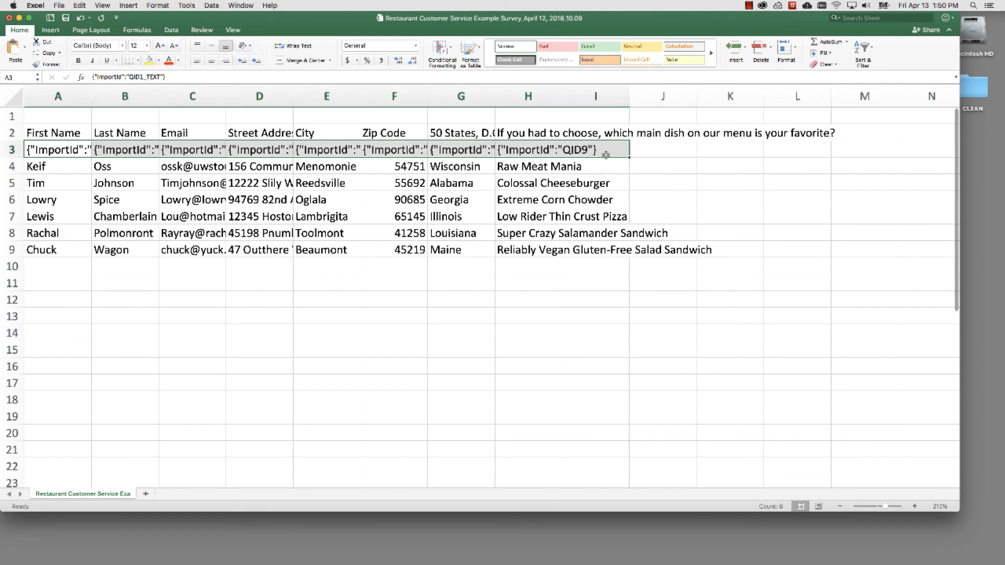
{"action": "key", "text": "Delete"}
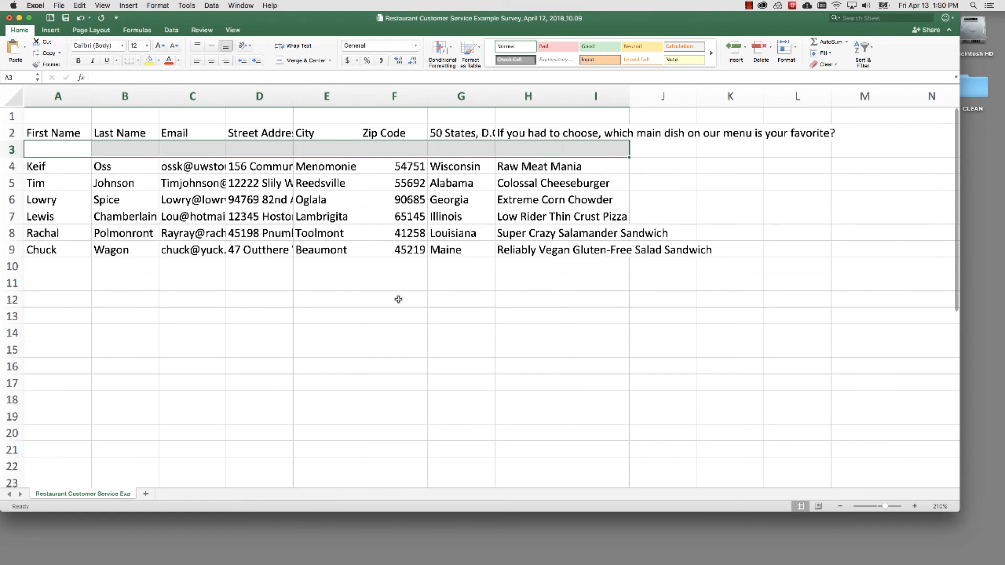
{"action": "left_click", "coordinate": [404, 354]}
Step: Widen the state column G slightly and bold the First Name, Last Name, Email, Street Address and City headings in row 2
{"action": "left_click_drag", "start_coordinate": [495, 96], "coordinate": [510, 93]}
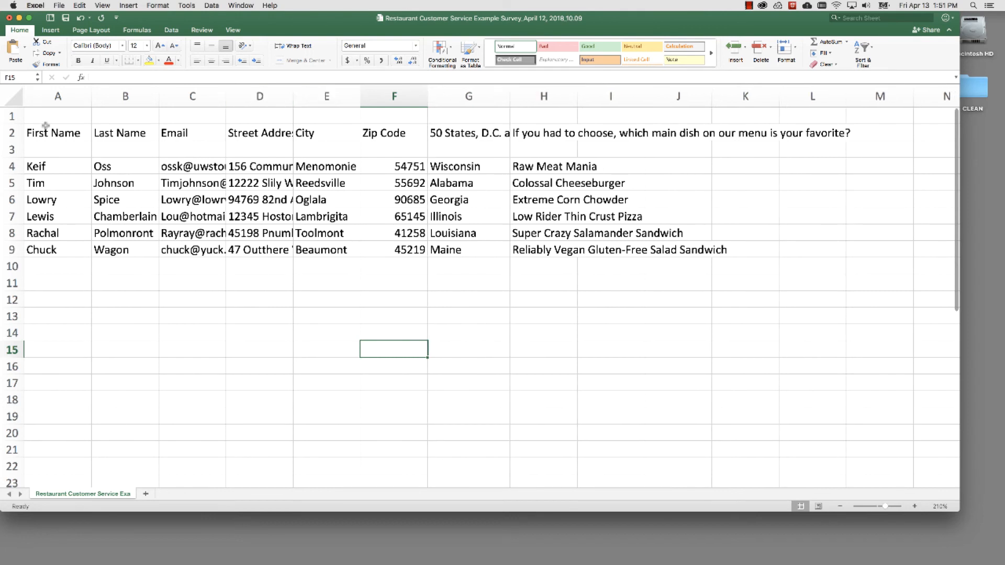
{"action": "left_click_drag", "start_coordinate": [43, 132], "coordinate": [98, 132]}
{"action": "key", "text": "super+b"}
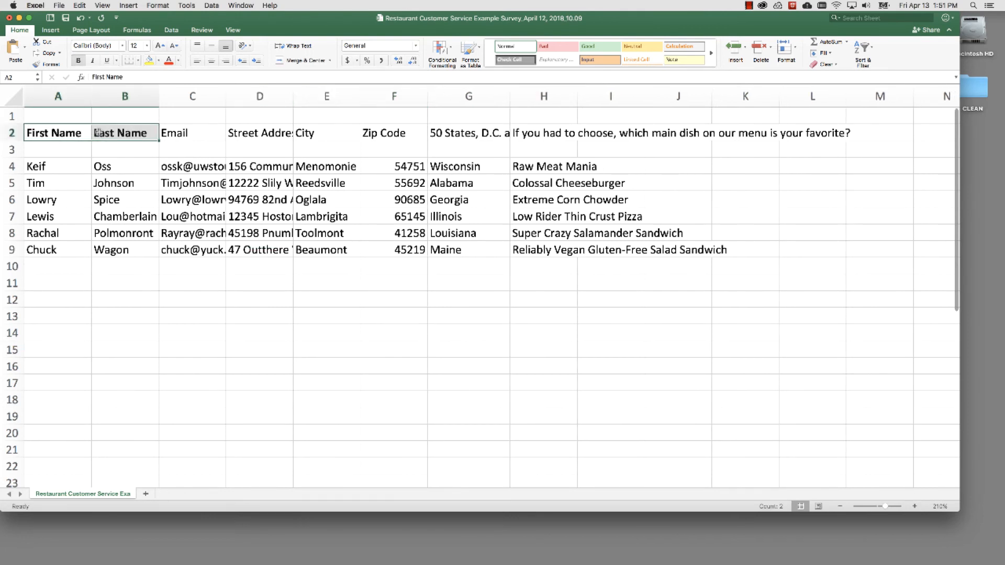
{"action": "left_click", "coordinate": [189, 134]}
{"action": "key", "text": "super+b"}
{"action": "left_click", "coordinate": [254, 134]}
{"action": "key", "text": "super+b"}
{"action": "left_click", "coordinate": [330, 134]}
{"action": "key", "text": "super+b"}
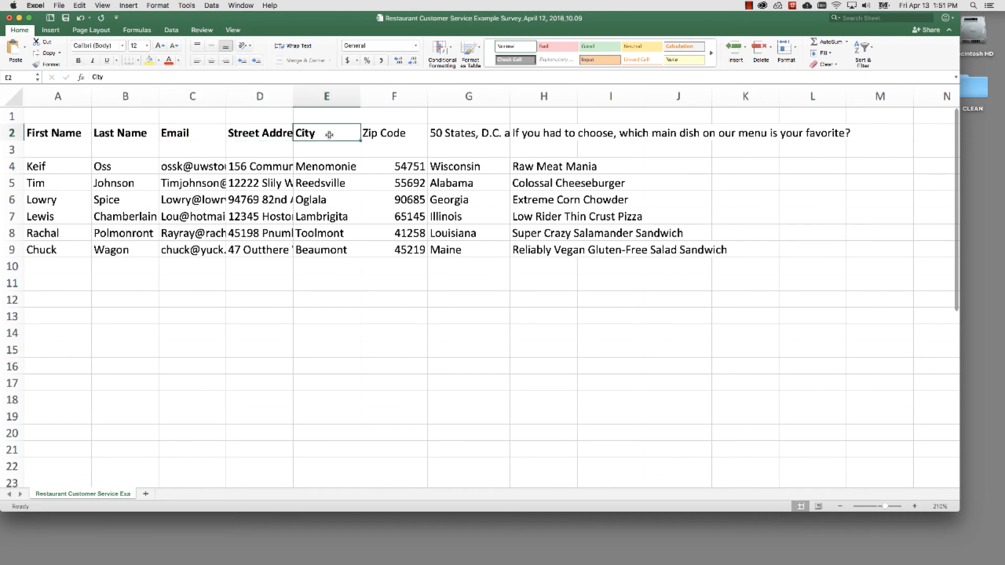
Step: Widen the Street Address column to fit its full entries and bold the Zip Code heading
{"action": "left_click_drag", "start_coordinate": [293, 95], "coordinate": [404, 94]}
{"action": "left_click", "coordinate": [505, 138]}
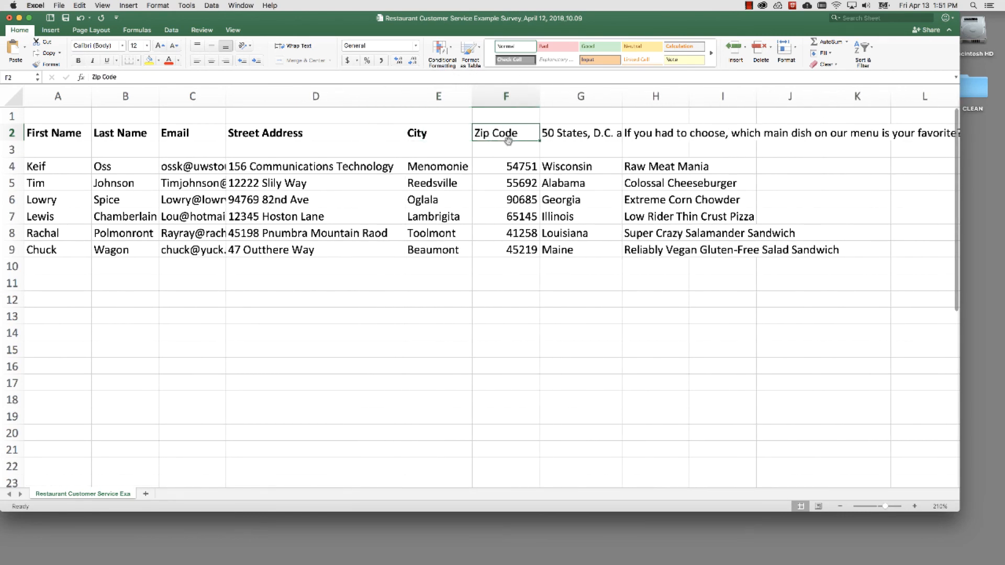
{"action": "key", "text": "super+b"}
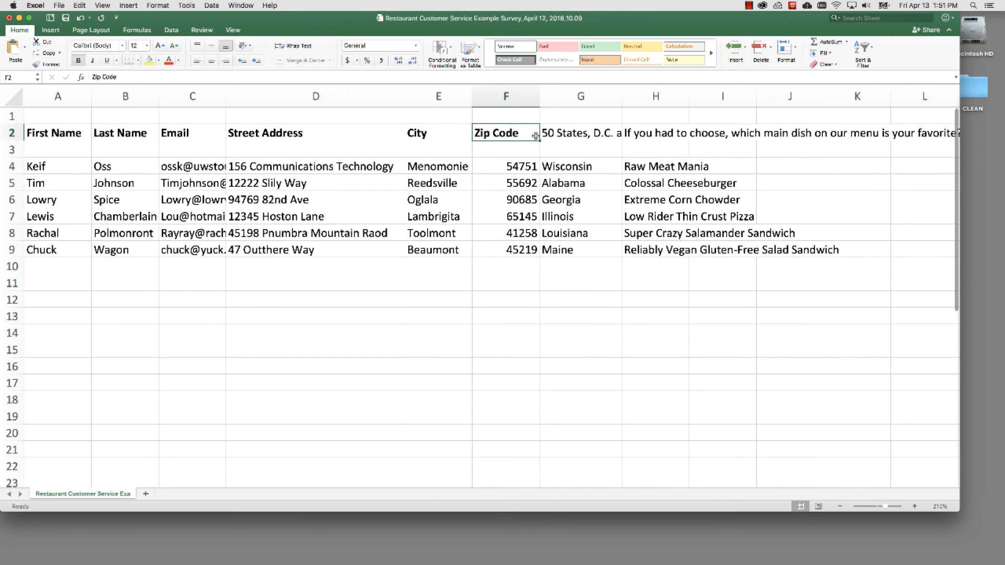
Step: Replace the state question in G2 with the heading State and make it bold
{"action": "left_click", "coordinate": [585, 133]}
{"action": "type", "text": "Sta"}
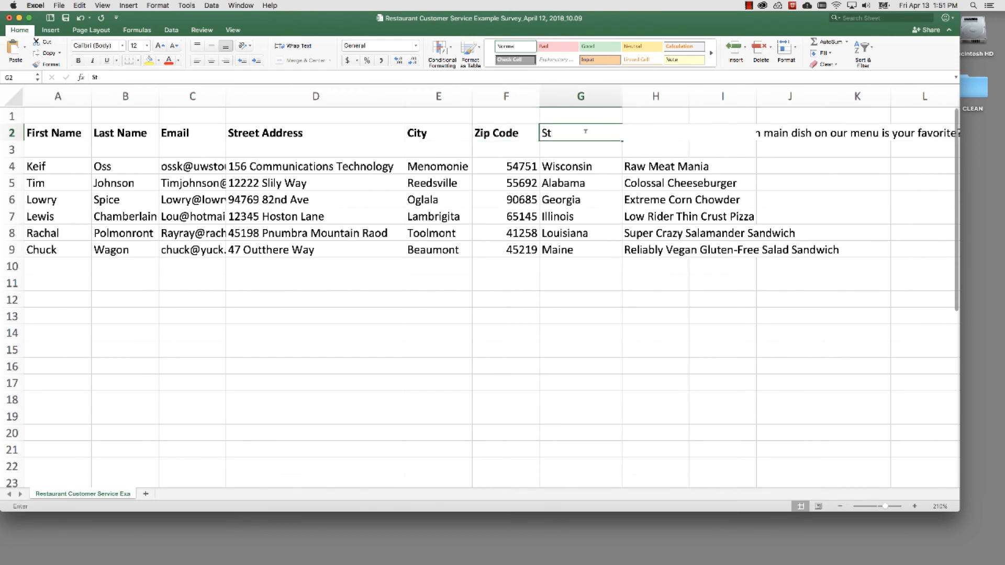
{"action": "key", "text": "BackSpace"}
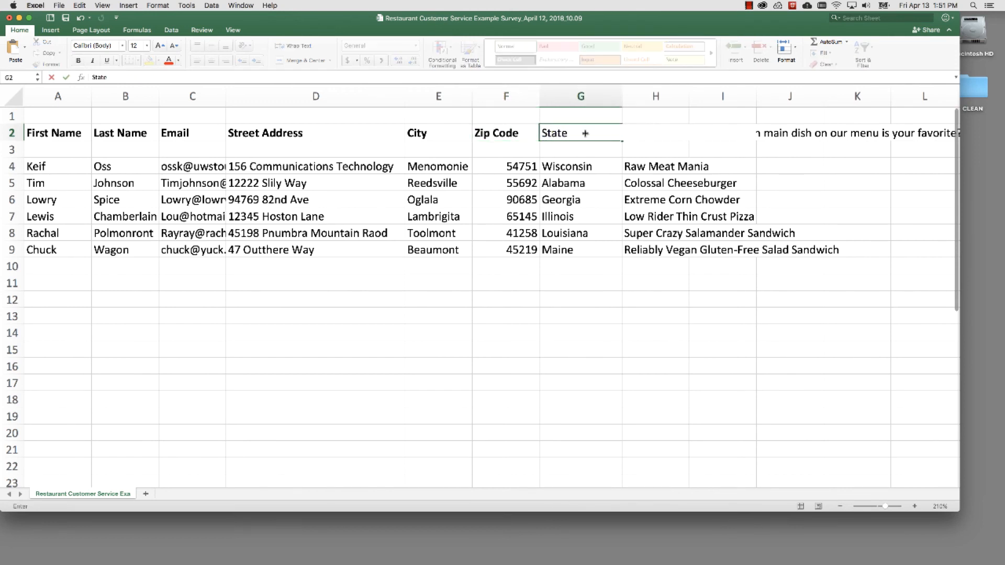
{"action": "key", "text": "Return"}
{"action": "left_click", "coordinate": [585, 133]}
{"action": "key", "text": "super+b"}
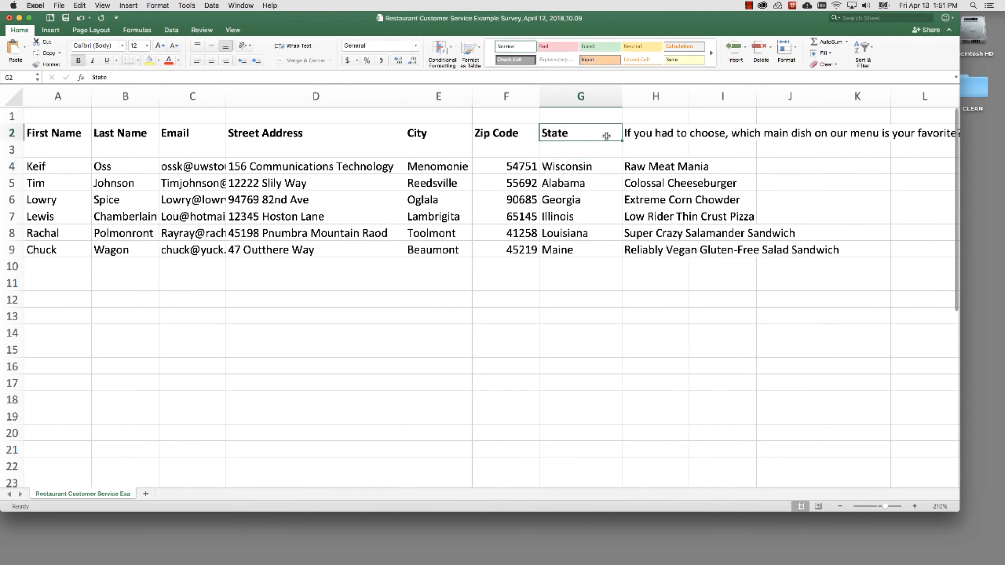
Step: Replace the favorite main dish question in H2 with the heading Dish Pref and make it bold
{"action": "left_click", "coordinate": [642, 133]}
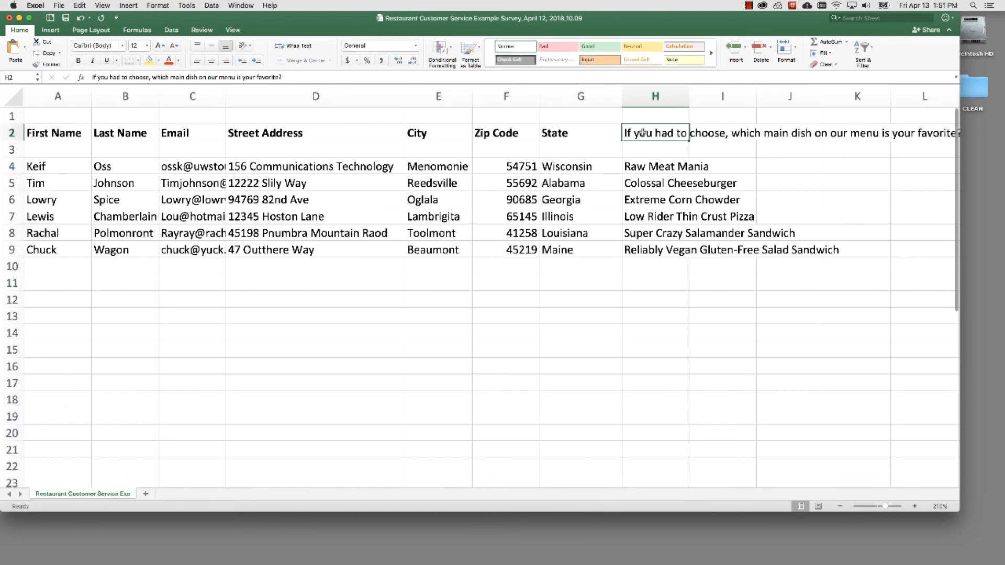
{"action": "type", "text": "Dish"}
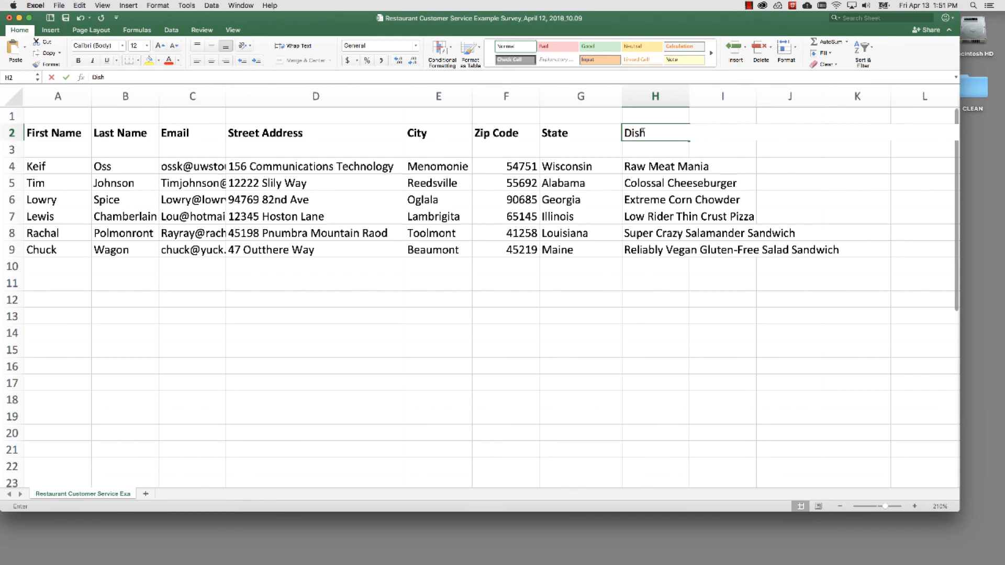
{"action": "type", "text": " Pref"}
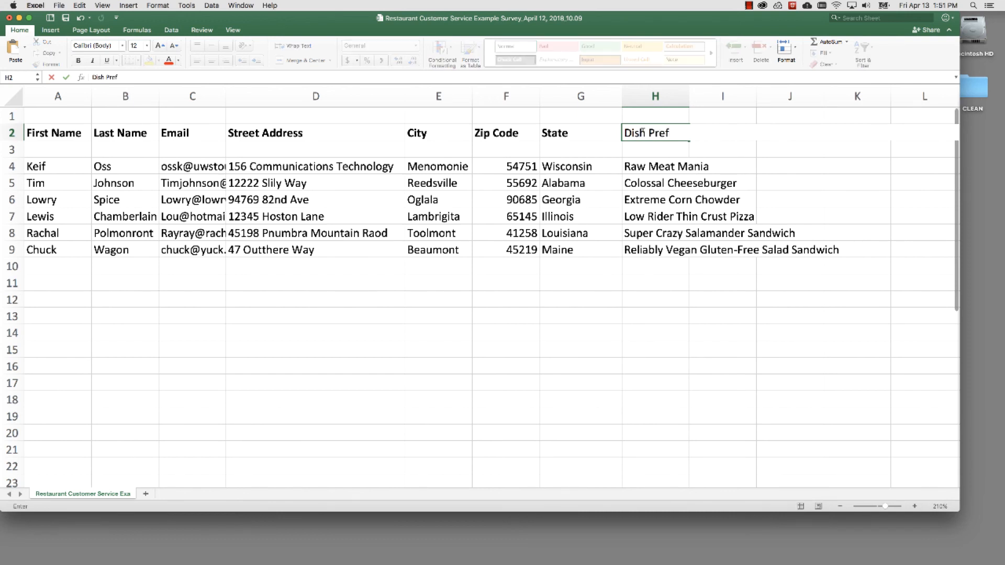
{"action": "left_click", "coordinate": [658, 180]}
{"action": "left_click", "coordinate": [655, 167]}
{"action": "left_click", "coordinate": [649, 133]}
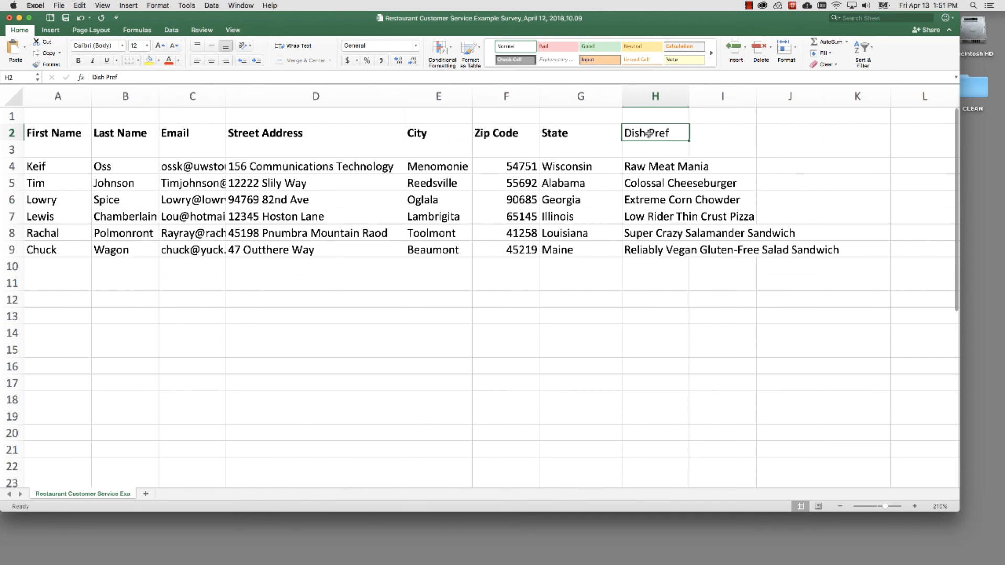
{"action": "key", "text": "super+b"}
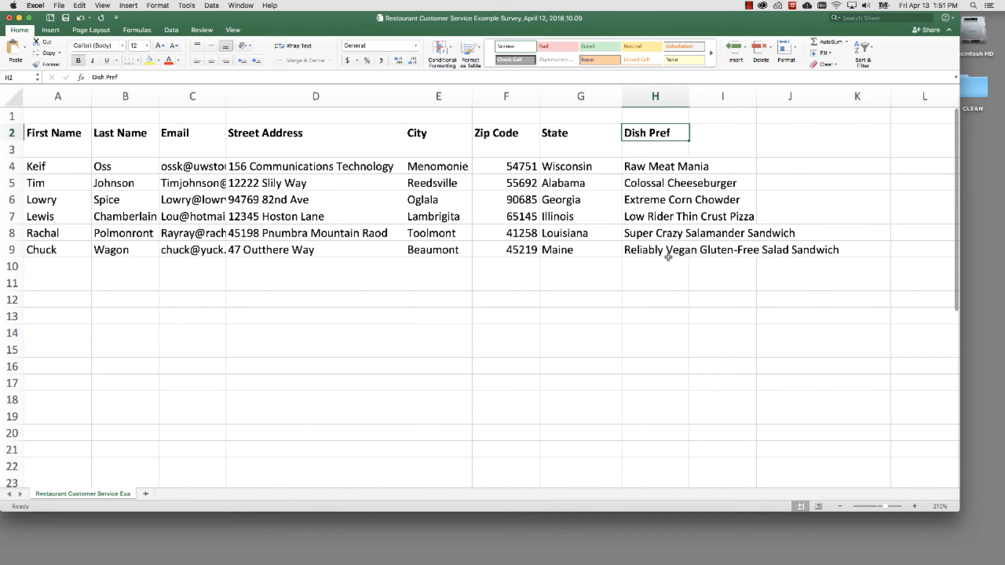
Step: Widen the Dish Pref column to fit its longest entry and narrow the State column slightly
{"action": "left_click", "coordinate": [663, 295]}
{"action": "left_click_drag", "start_coordinate": [689, 96], "coordinate": [845, 96]}
{"action": "left_click_drag", "start_coordinate": [622, 96], "coordinate": [602, 96]}
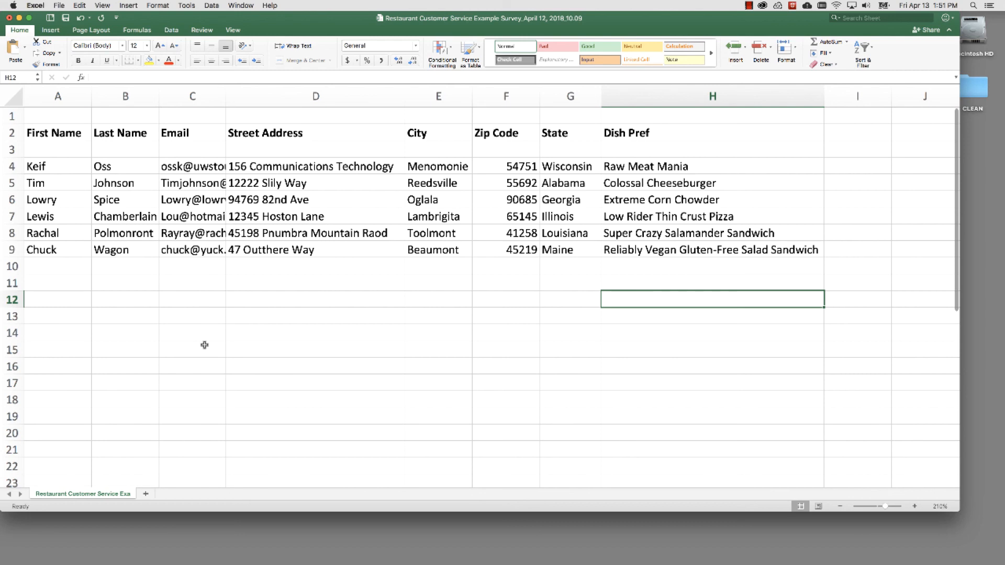
Step: Move the responses and headings up to close the blank rows, with headings in row 1 and data starting in row 2
{"action": "left_click_drag", "start_coordinate": [664, 249], "coordinate": [78, 148]}
{"action": "left_click", "coordinate": [689, 335]}
{"action": "left_click_drag", "start_coordinate": [680, 233], "coordinate": [57, 113]}
{"action": "left_click", "coordinate": [132, 230]}
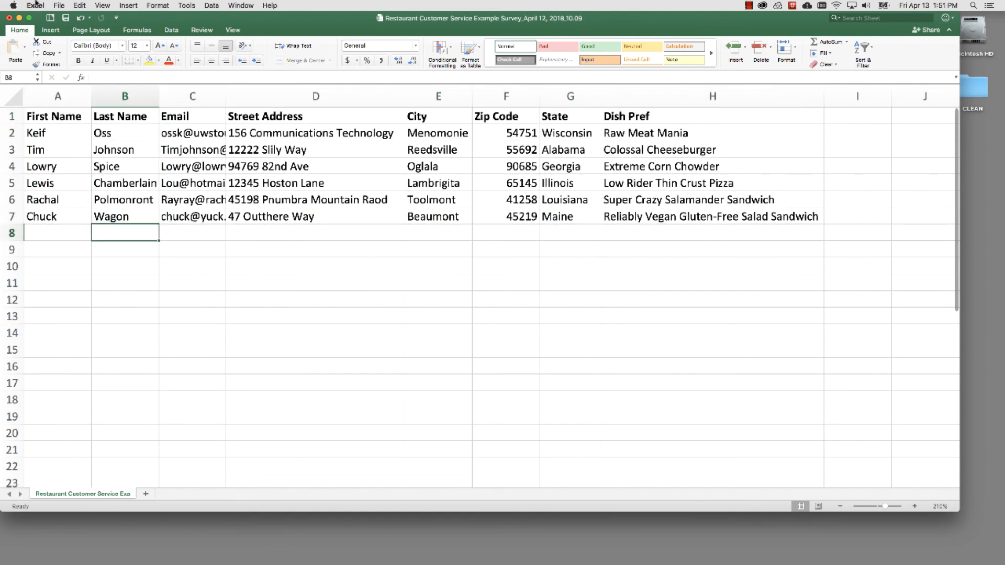
{"action": "left_click", "coordinate": [248, 235]}
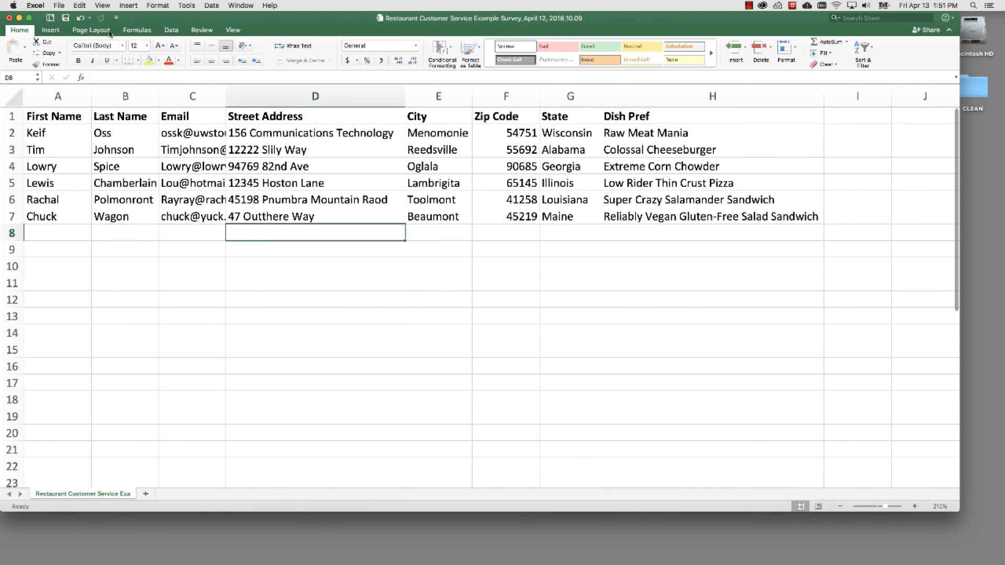
Step: Save a CSV copy to the Desktop named Restaurant Customer Service Example Survey DATA CLEANED
{"action": "left_click", "coordinate": [56, 6]}
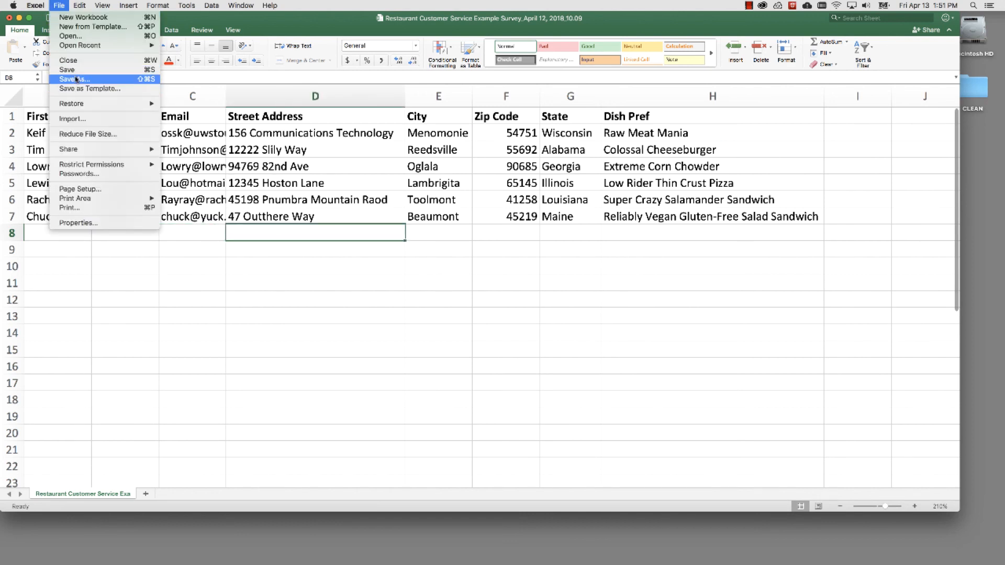
{"action": "left_click", "coordinate": [75, 79]}
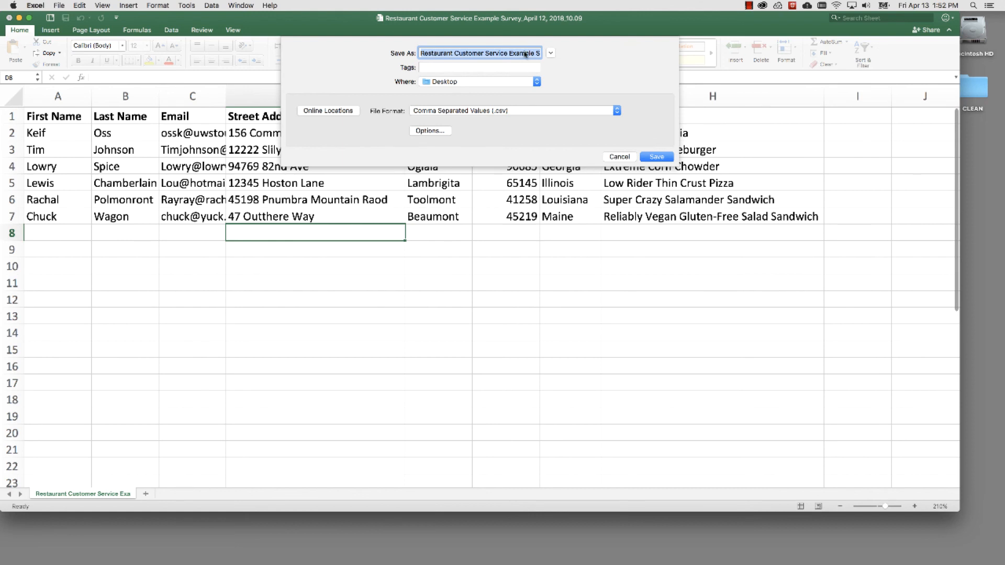
{"action": "left_click_drag", "start_coordinate": [453, 53], "coordinate": [653, 69]}
{"action": "type", "text": "D"}
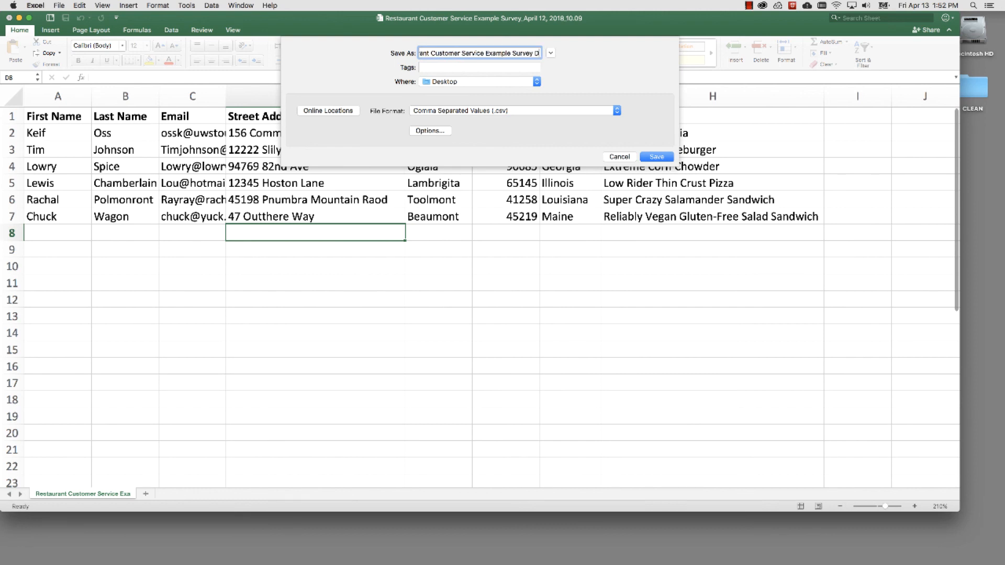
{"action": "type", "text": "ATA CLEANED"}
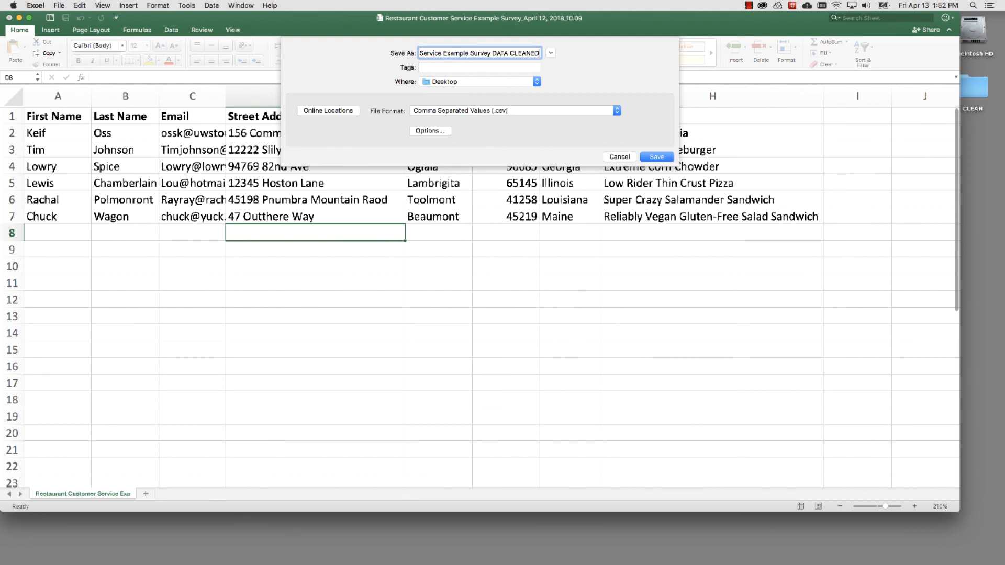
{"action": "key", "text": "Return"}
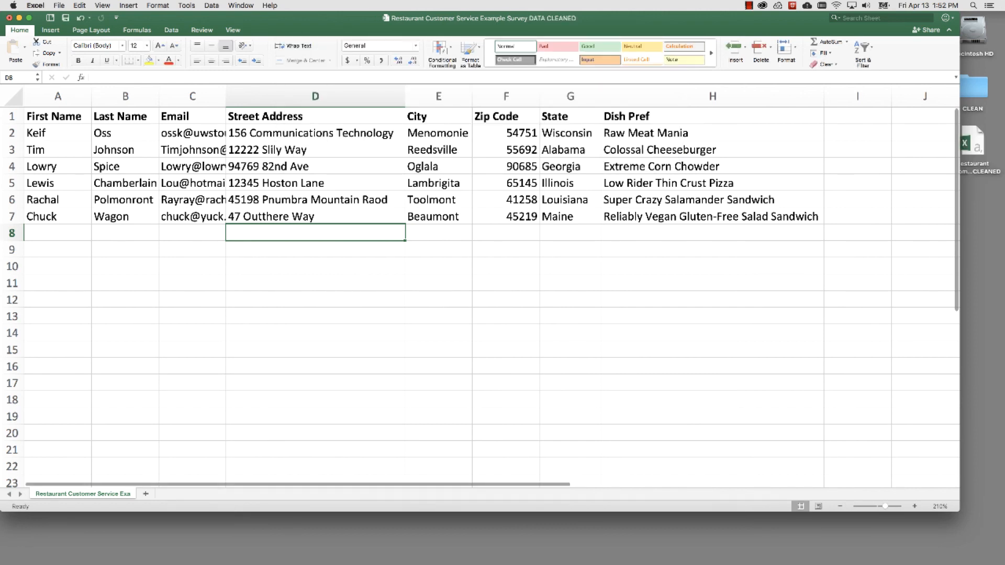